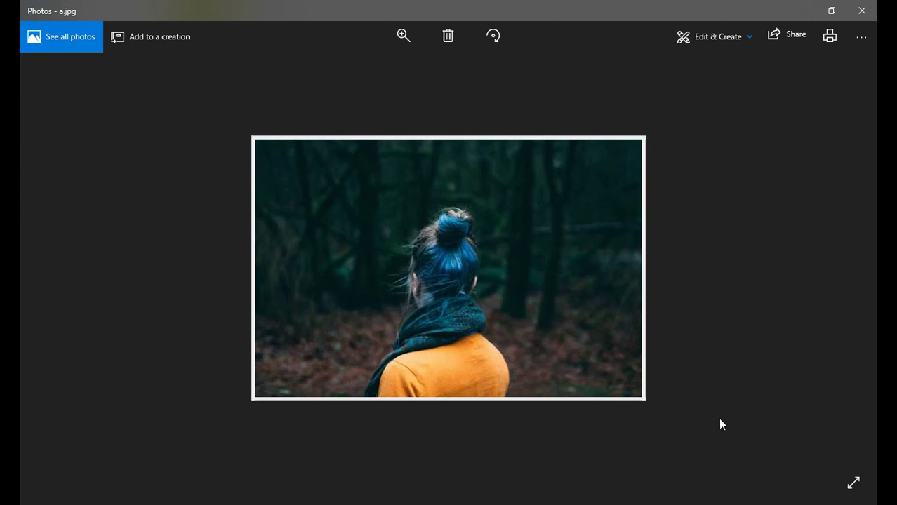
# - Close the open photo and check the file size of a.jpg in its properties
pyautogui.click(873, 10)
pyautogui.click(313, 122)
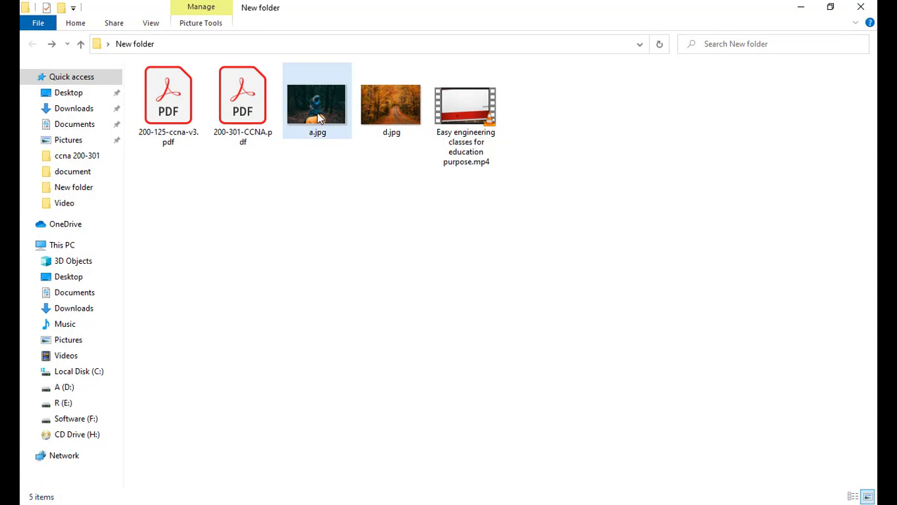
pyautogui.hotkey('alt', 'Return')
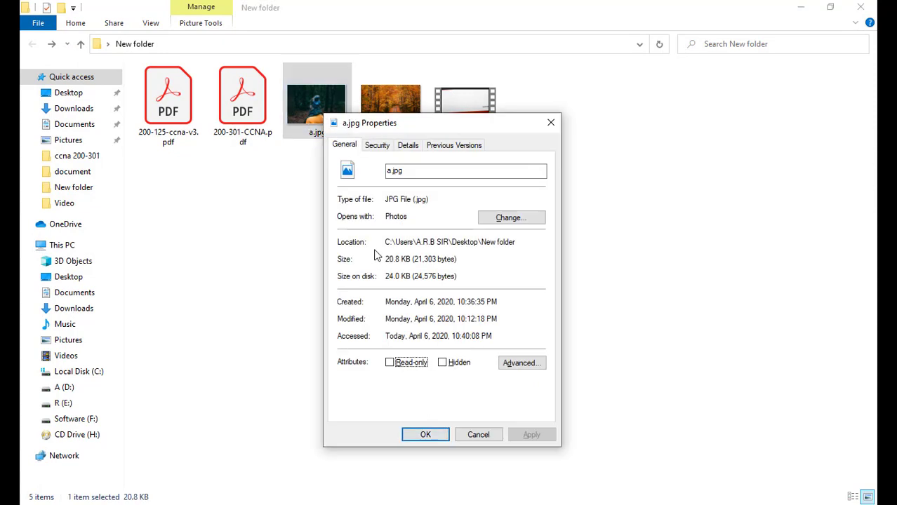
pyautogui.moveTo(385, 259); pyautogui.dragTo(410, 260)
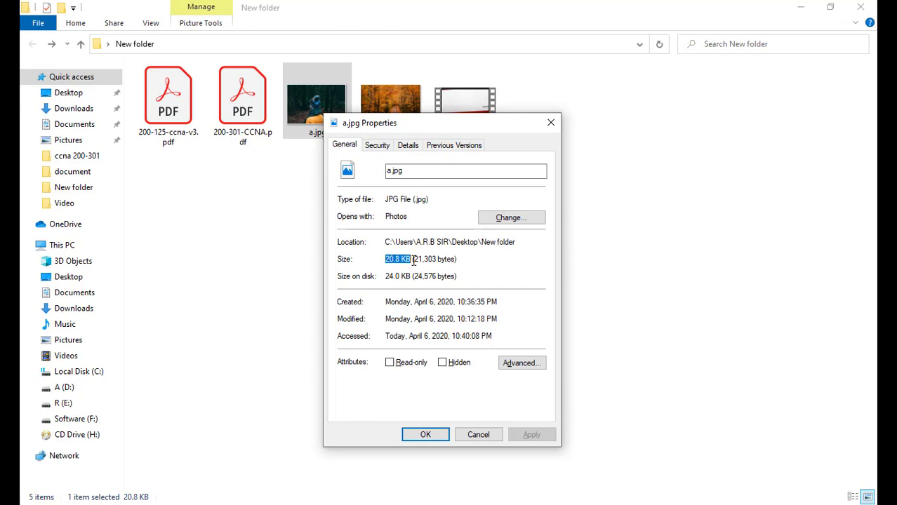
pyautogui.click(426, 435)
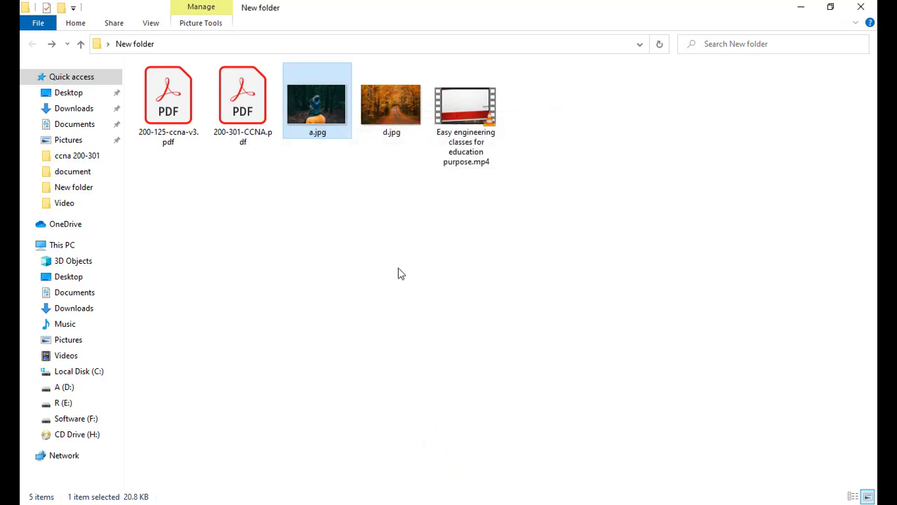
pyautogui.click(397, 261)
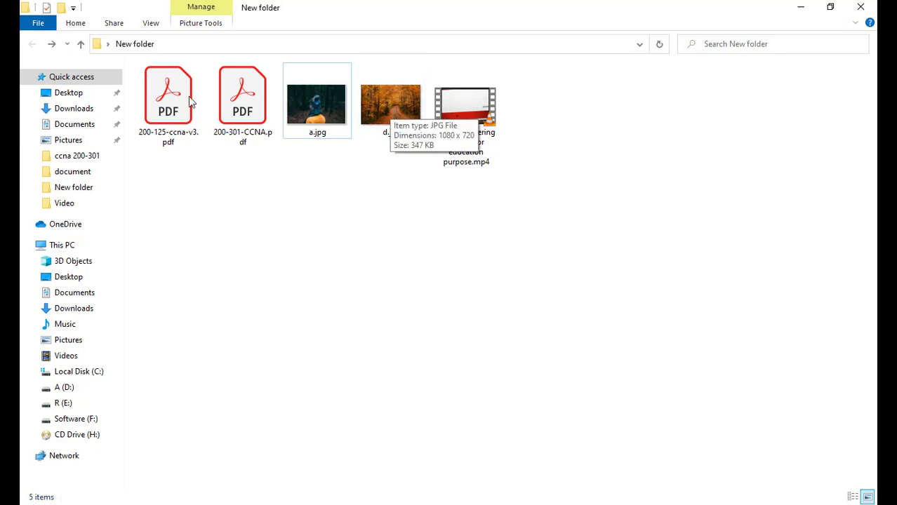
# - Check the file name extensions display setting of New folder and refresh the folder
pyautogui.click(153, 24)
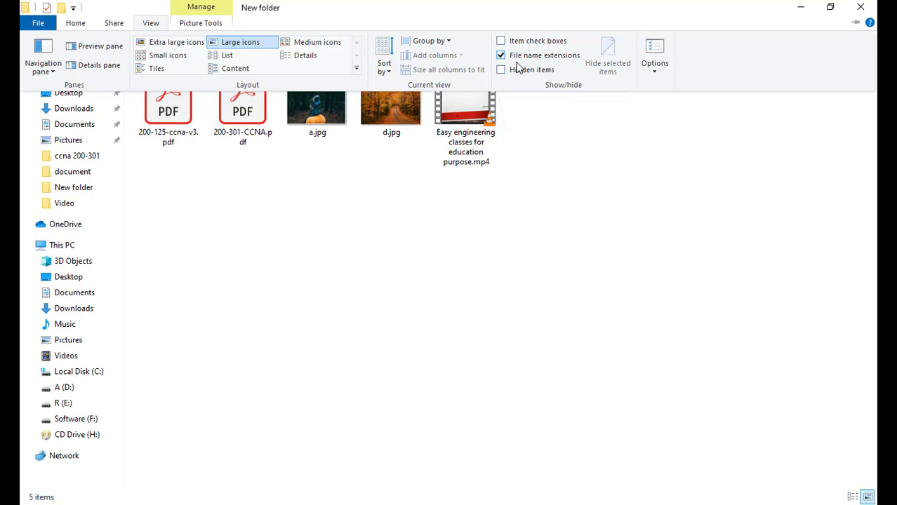
pyautogui.click(480, 216)
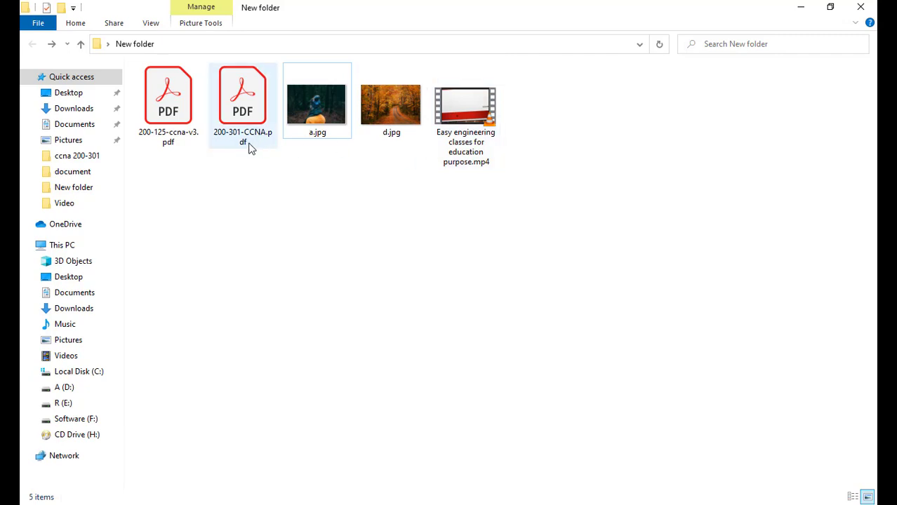
pyautogui.rightClick(542, 251)
pyautogui.click(573, 303)
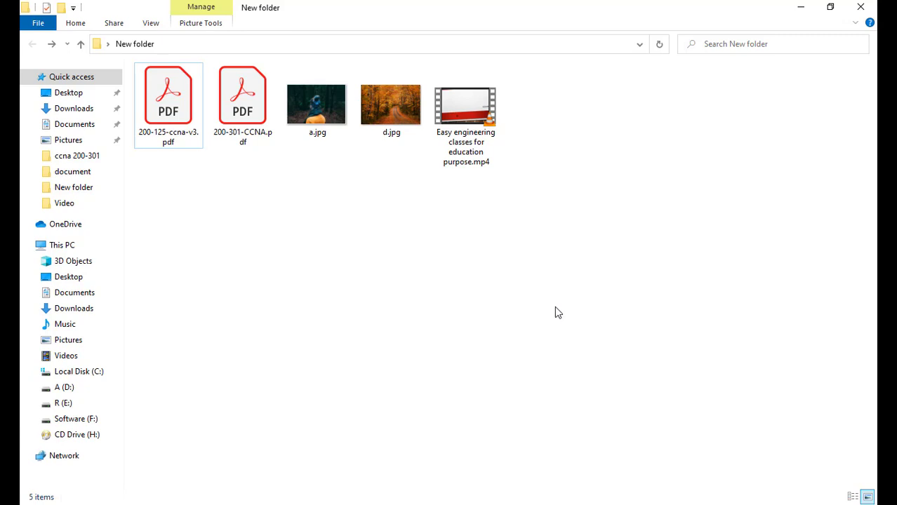
# - View the a.jpg image, close it, and refresh the folder
pyautogui.doubleClick(336, 114)
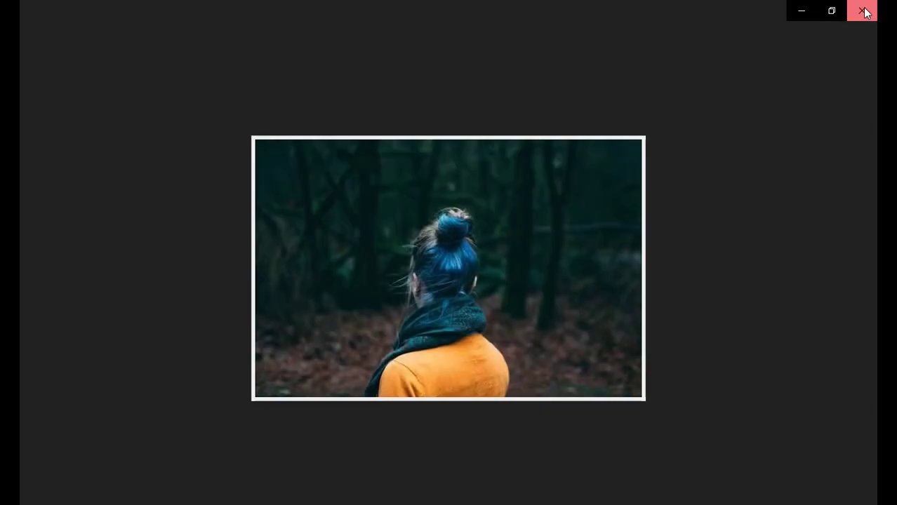
pyautogui.click(862, 11)
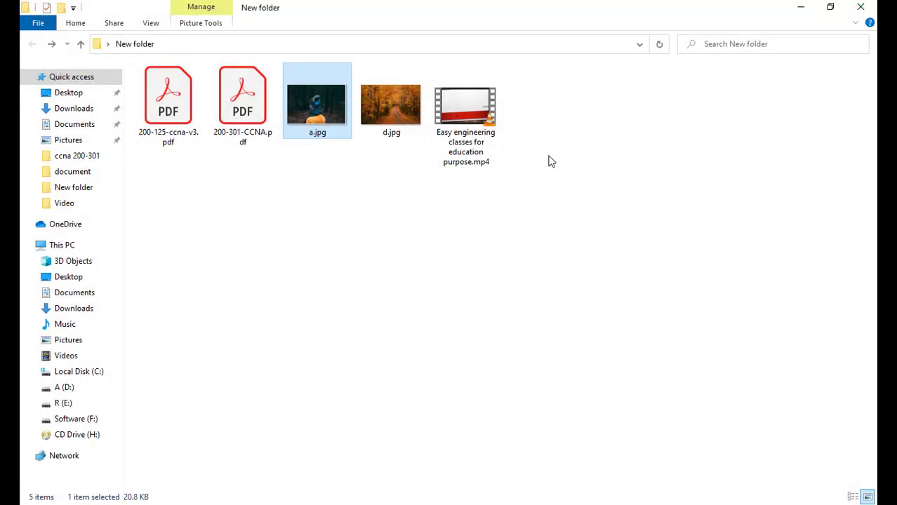
pyautogui.rightClick(433, 246)
pyautogui.click(466, 299)
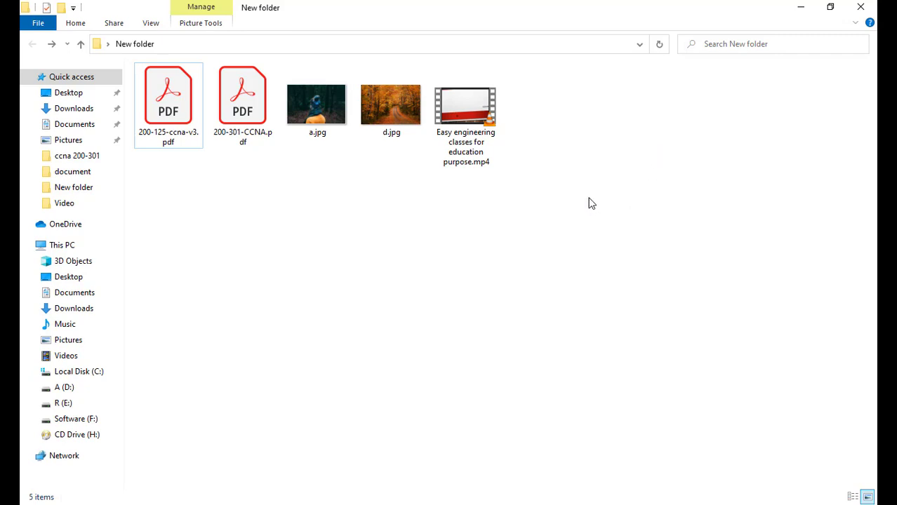
pyautogui.rightClick(455, 288)
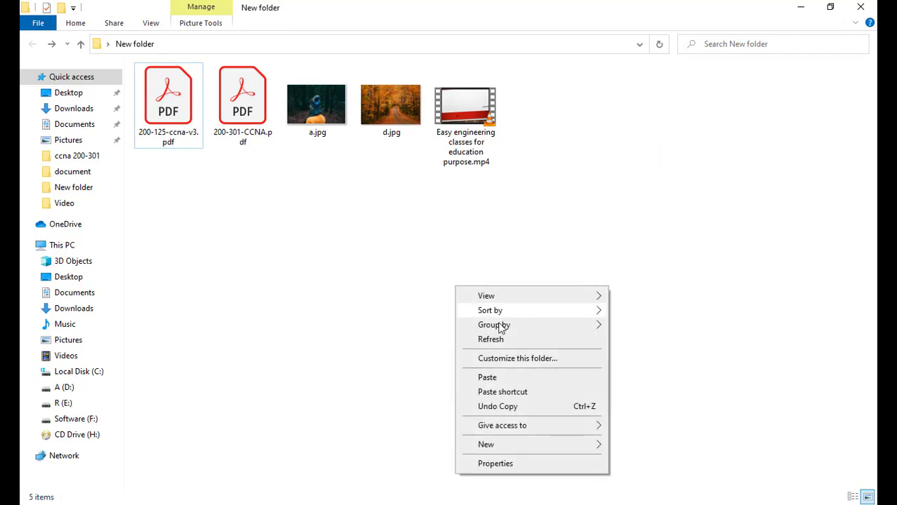
pyautogui.click(505, 340)
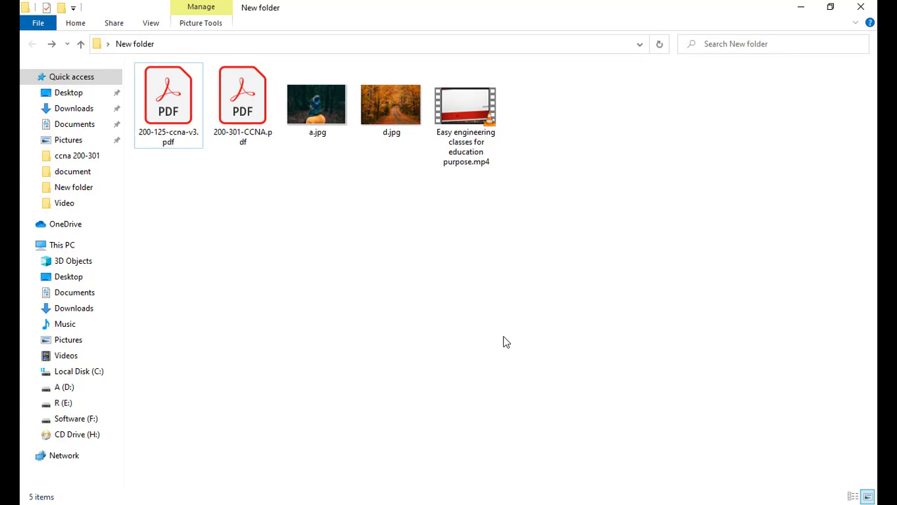
# - Open Command Prompt as administrator and maximize its window
pyautogui.click(886, 9)
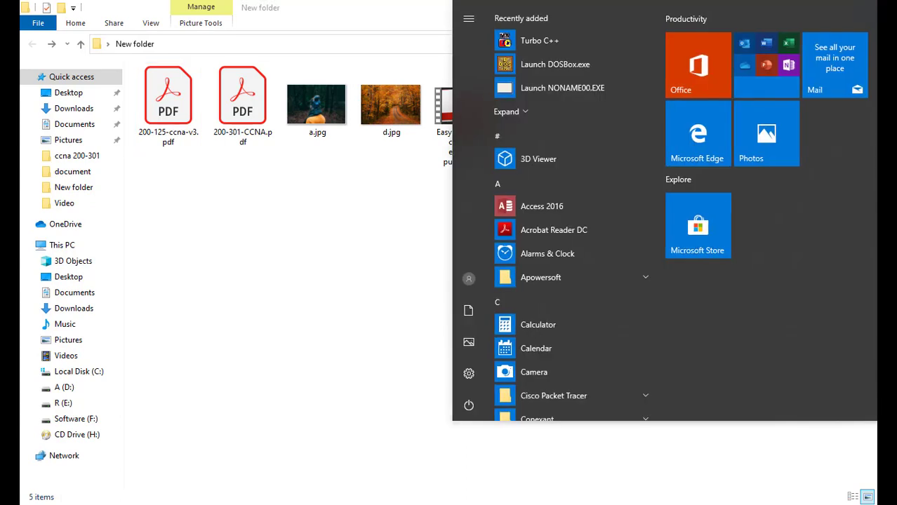
pyautogui.click(886, 10)
pyautogui.write('cmd')
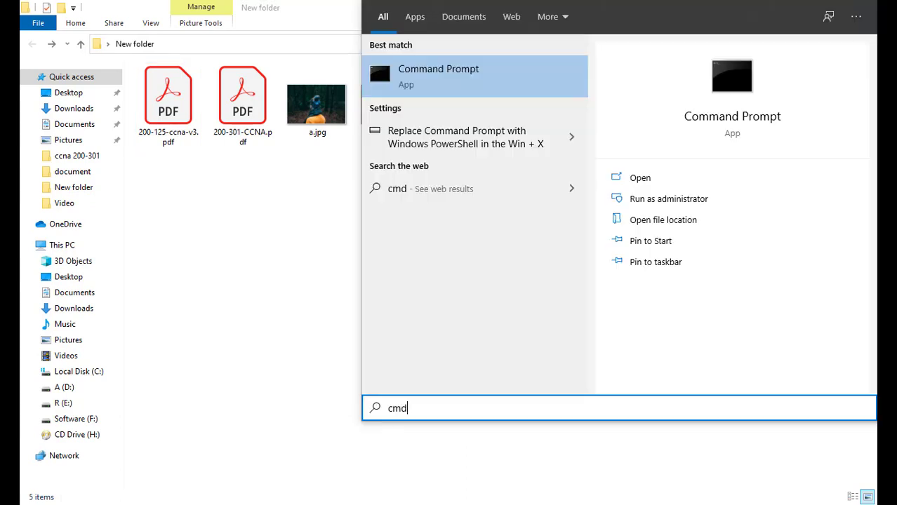
pyautogui.rightClick(409, 67)
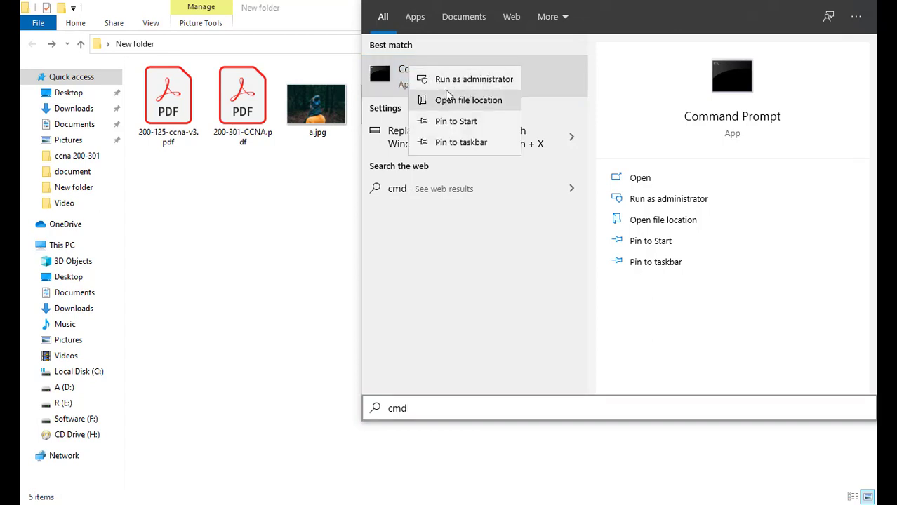
pyautogui.click(474, 79)
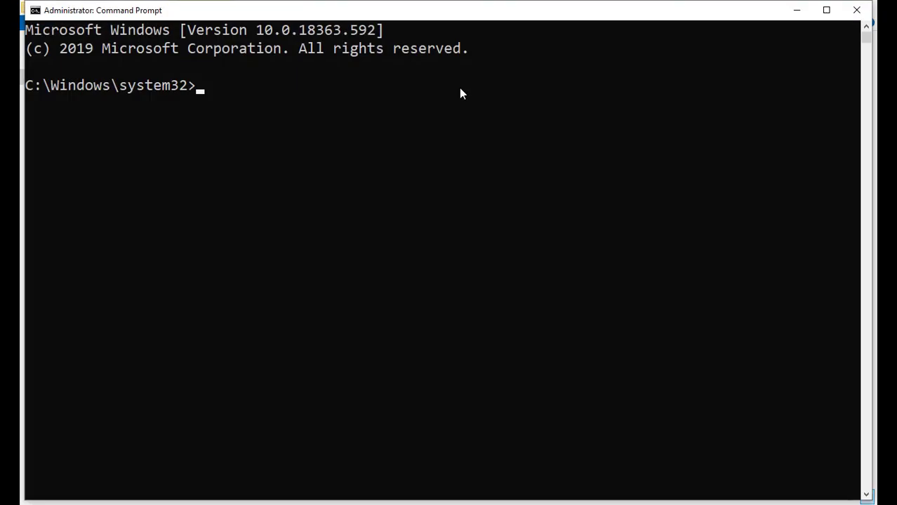
pyautogui.press('super+Up')
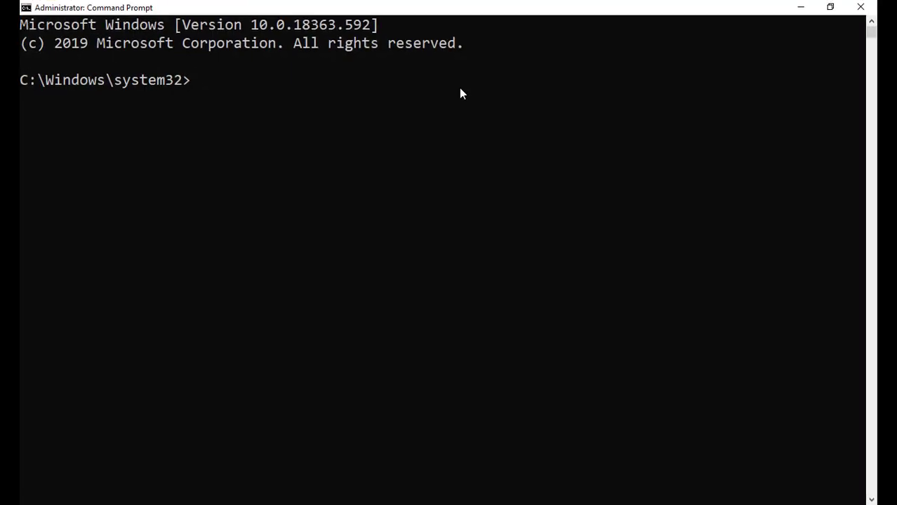
# - Enter cd/ at the system32 prompt as the start of a change-directory command
pyautogui.moveTo(221, 79); pyautogui.dragTo(114, 80)
pyautogui.click(234, 90)
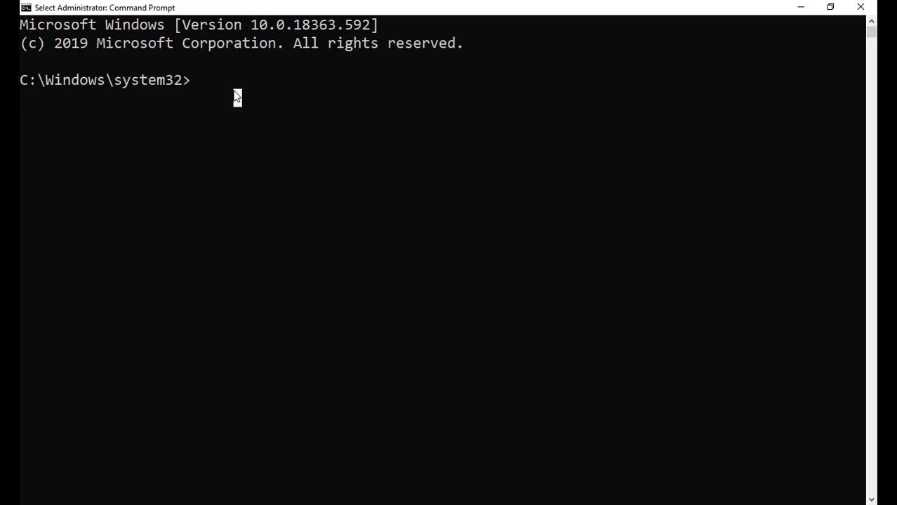
pyautogui.write('cd/')
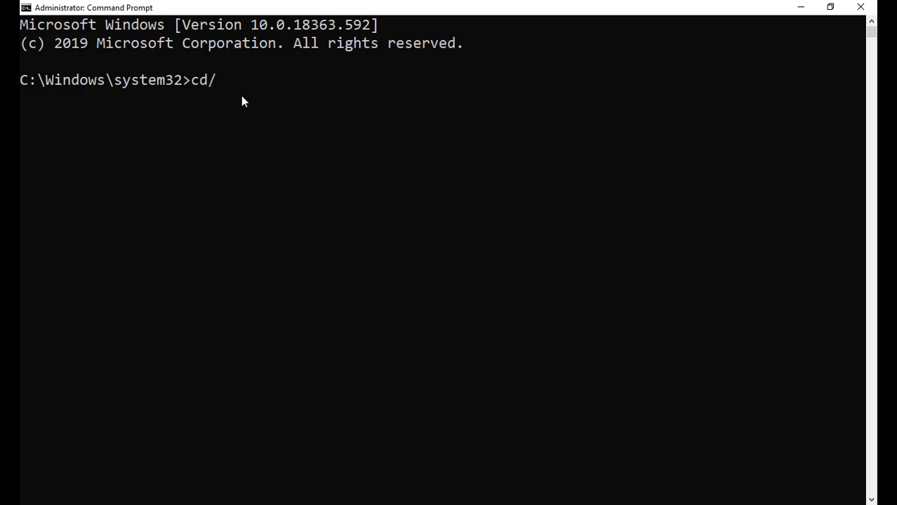
# - Copy the location path without C:\ from the a.jpg properties, and complete and run the cd/ command with it in Command Prompt
pyautogui.click(799, 7)
pyautogui.click(314, 117)
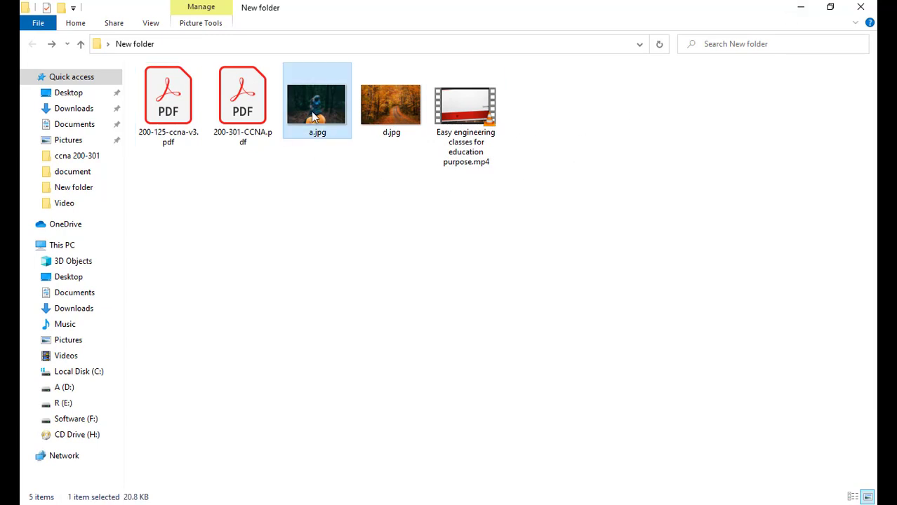
pyautogui.rightClick(314, 118)
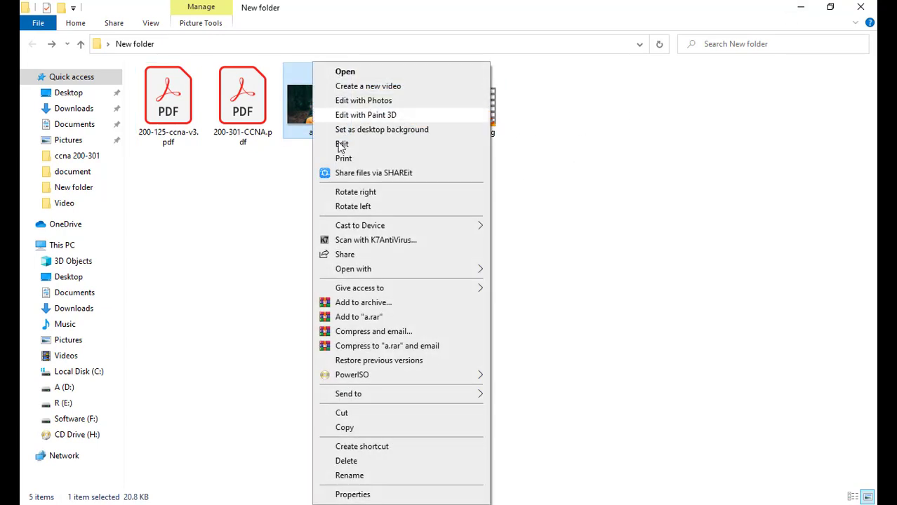
pyautogui.click(353, 495)
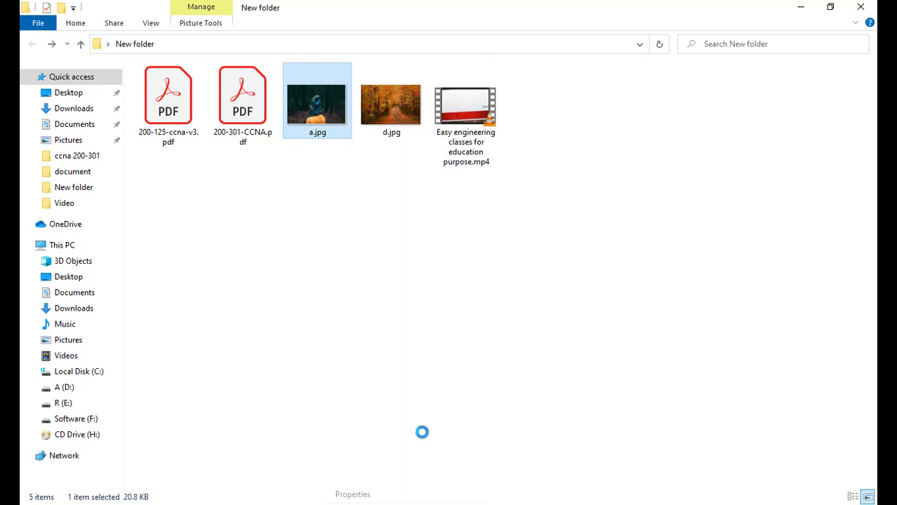
pyautogui.moveTo(511, 242); pyautogui.dragTo(390, 239)
pyautogui.hotkey('ctrl', 'c')
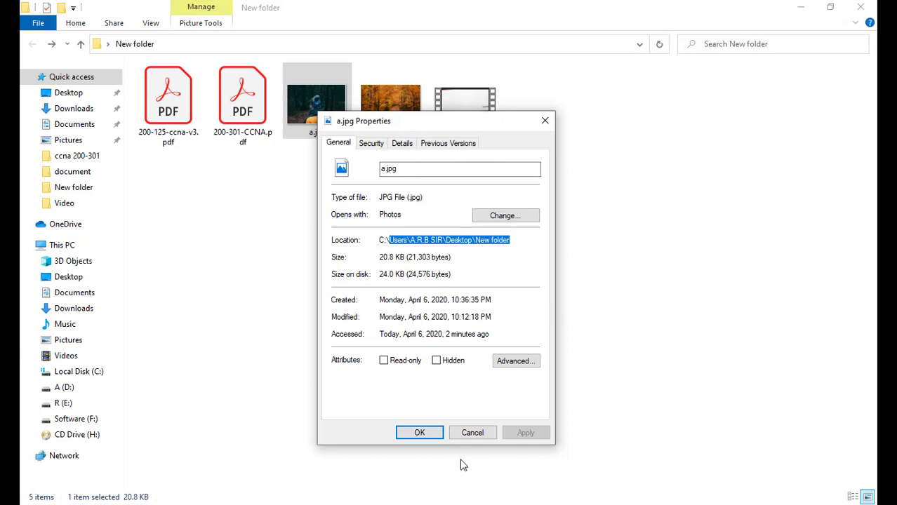
pyautogui.click(419, 431)
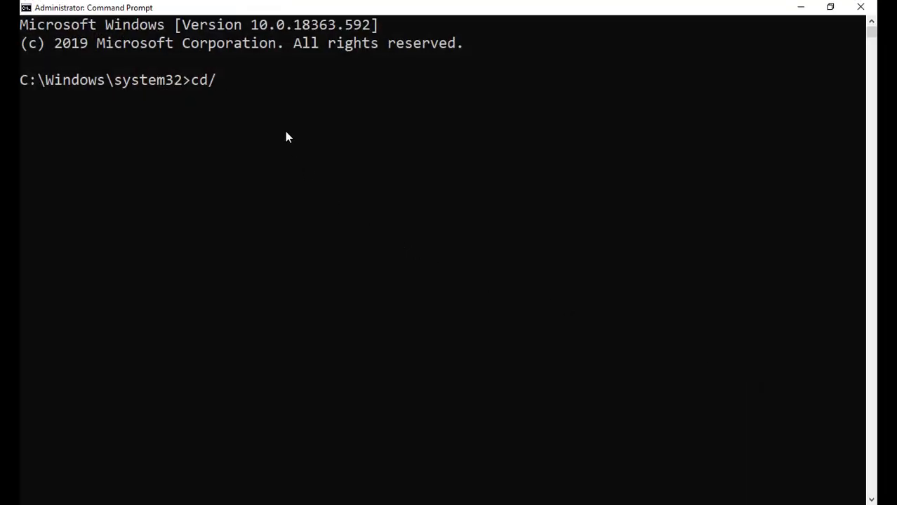
pyautogui.hotkey('ctrl', 'v')
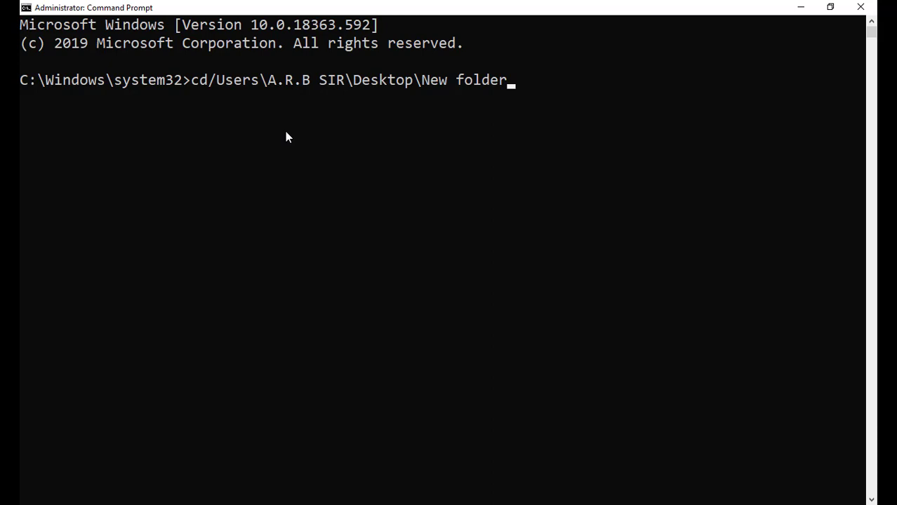
pyautogui.press('Return')
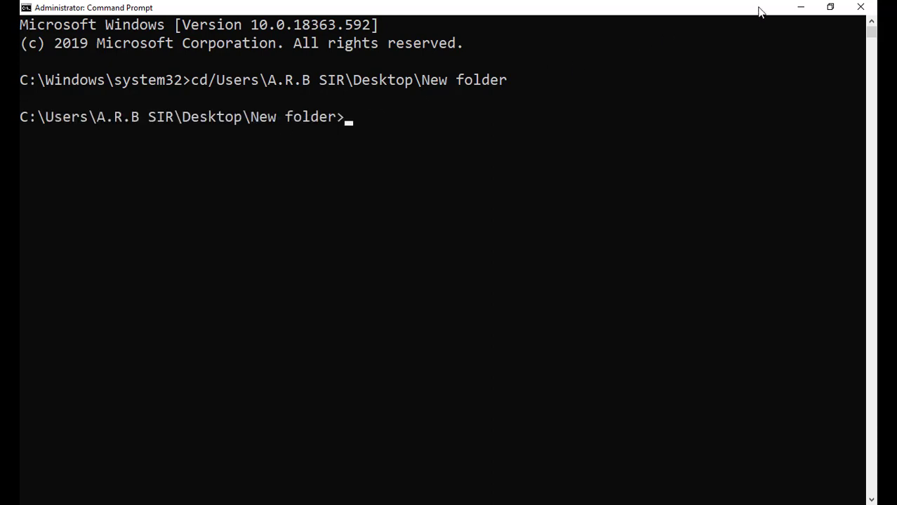
# - In File Explorer, compress all five files in New folder into a RAR archive named b.rar
pyautogui.click(801, 7)
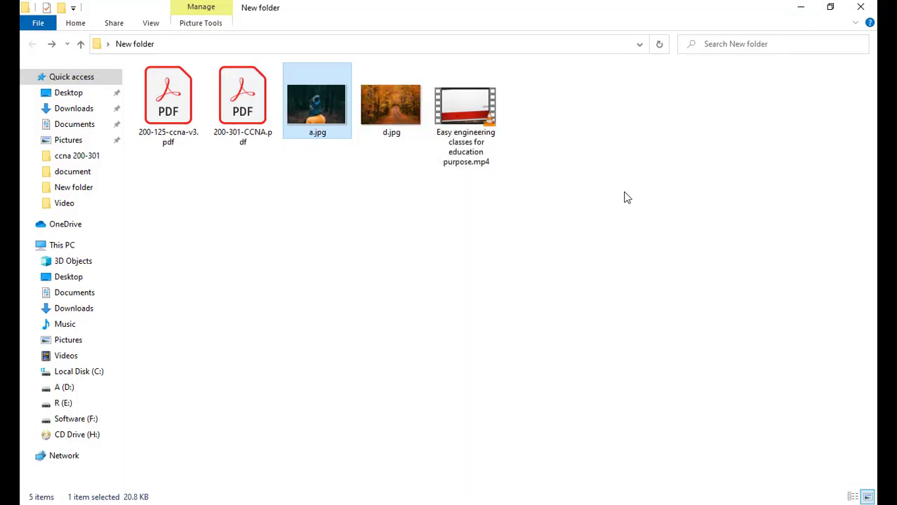
pyautogui.moveTo(621, 189); pyautogui.dragTo(171, 118)
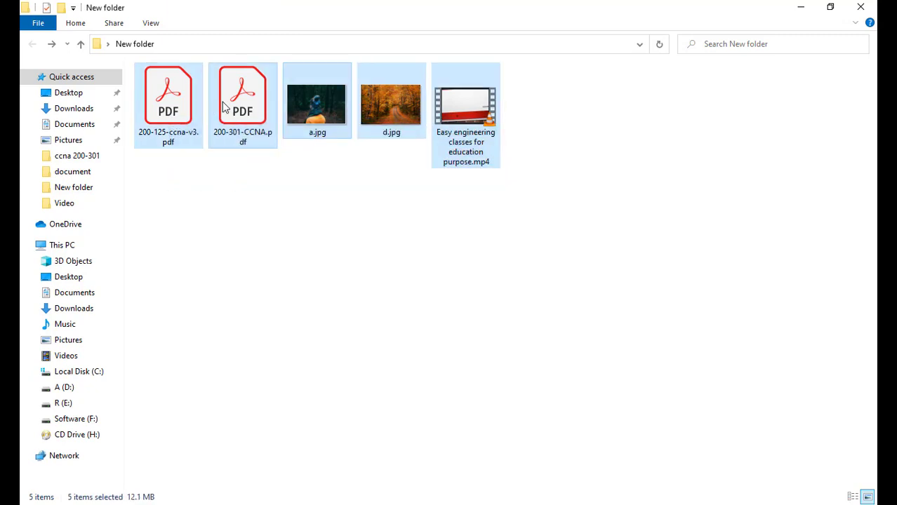
pyautogui.rightClick(222, 98)
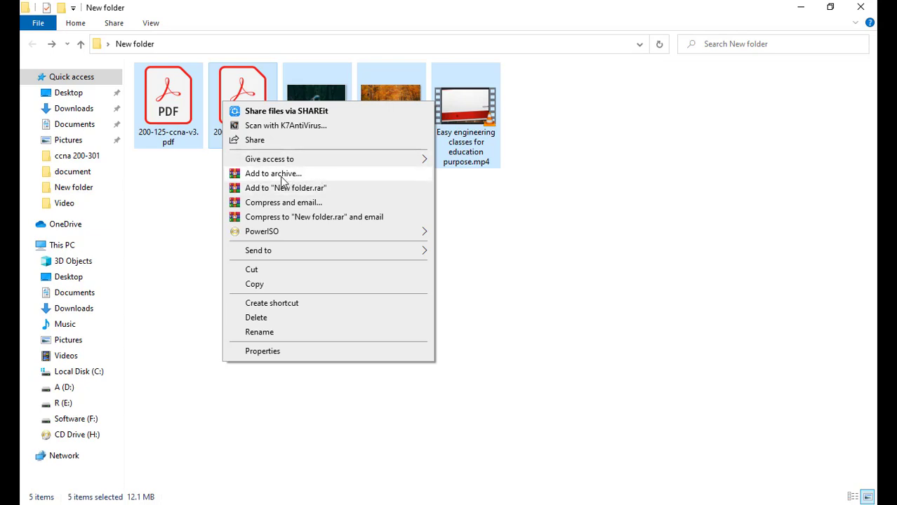
pyautogui.click(284, 175)
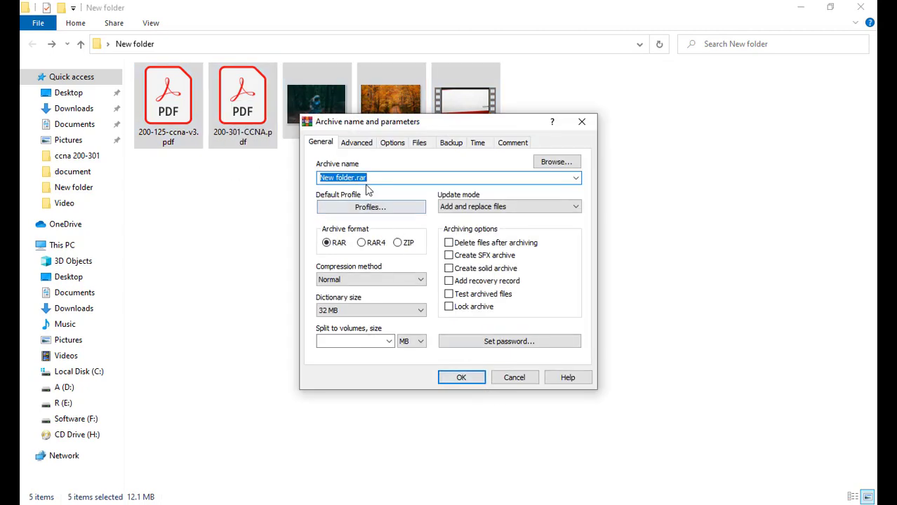
pyautogui.click(356, 177)
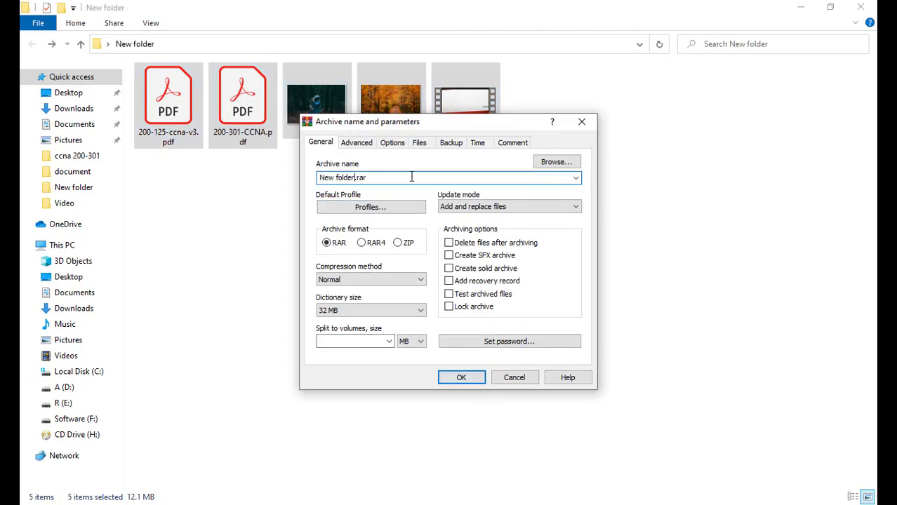
pyautogui.press('BackSpace')
pyautogui.press('BackSpace')
pyautogui.press('BackSpace')
pyautogui.press('BackSpace')
pyautogui.press('BackSpace')
pyautogui.press('BackSpace')
pyautogui.press('BackSpace')
pyautogui.press('BackSpace')
pyautogui.press('BackSpace')
pyautogui.press('BackSpace')
pyautogui.write('b')
pyautogui.press('Return')
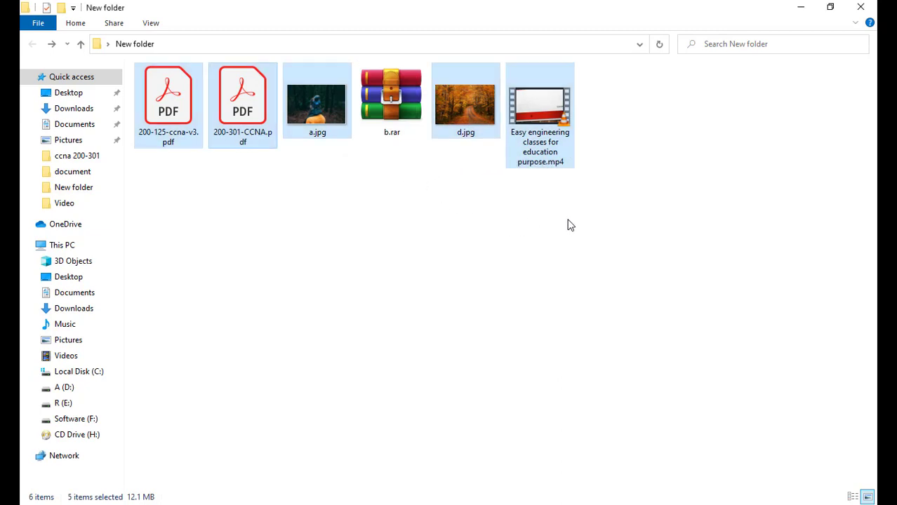
# - Deselect the files and refresh the folder contents
pyautogui.click(479, 223)
pyautogui.rightClick(479, 223)
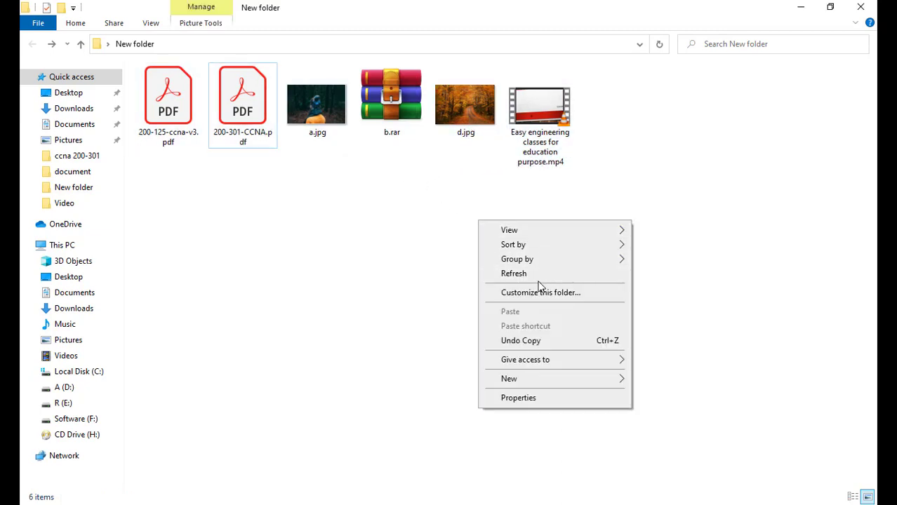
pyautogui.click(502, 274)
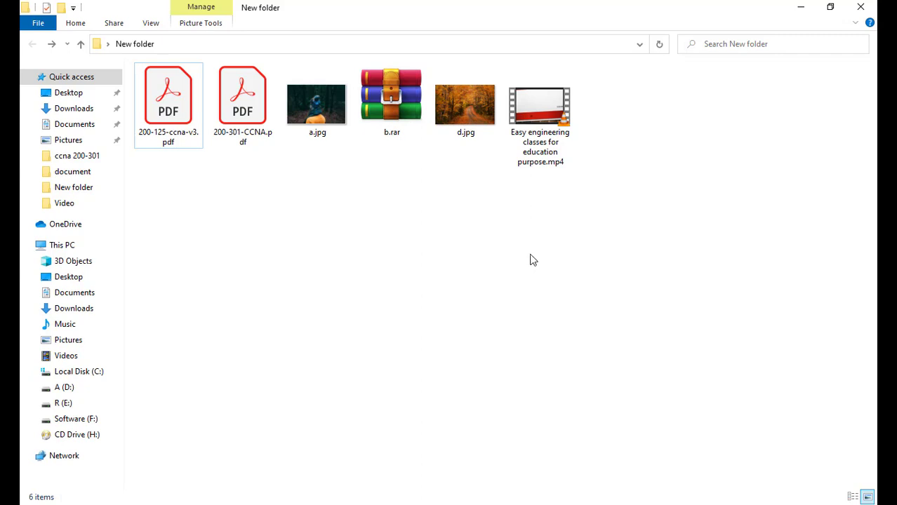
# - Delete both PDFs, d.jpg and the MP4 video from New folder, keeping a.jpg and b.rar, and refresh the folder
pyautogui.moveTo(677, 142); pyautogui.dragTo(465, 104)
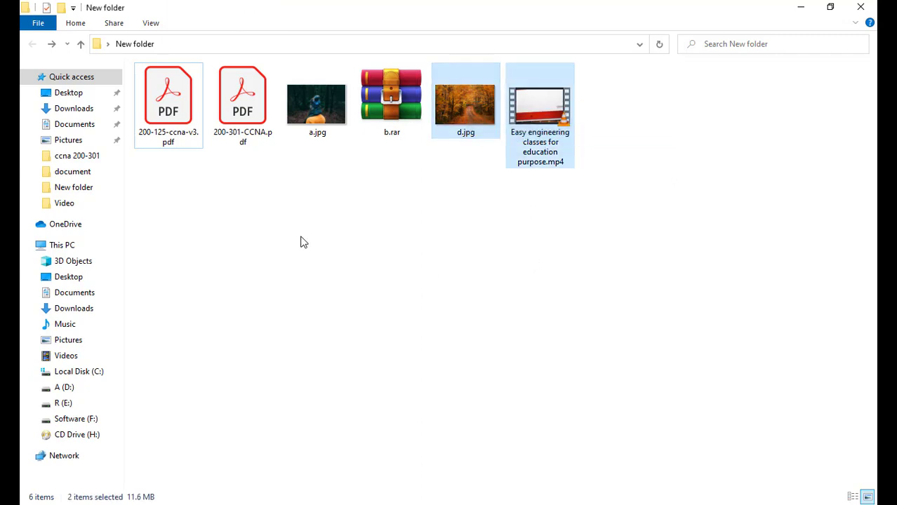
pyautogui.moveTo(273, 197); pyautogui.dragTo(172, 96)
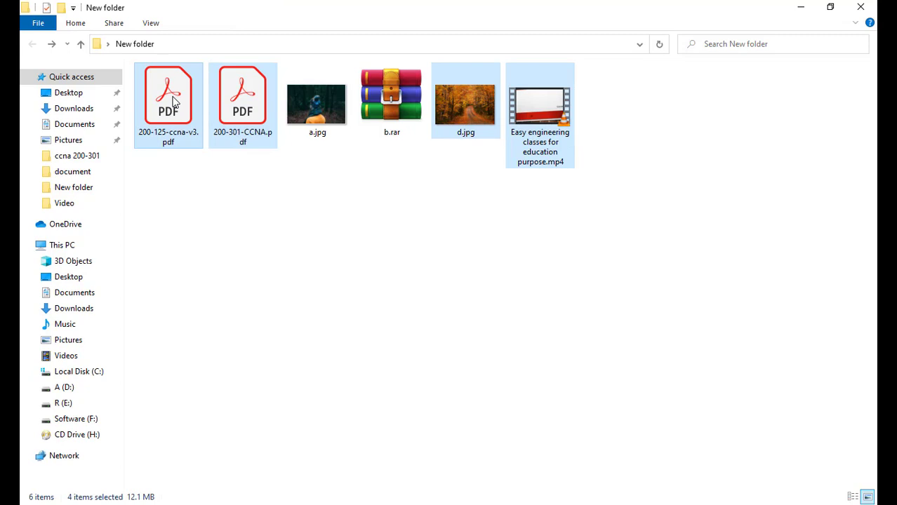
pyautogui.press('Delete')
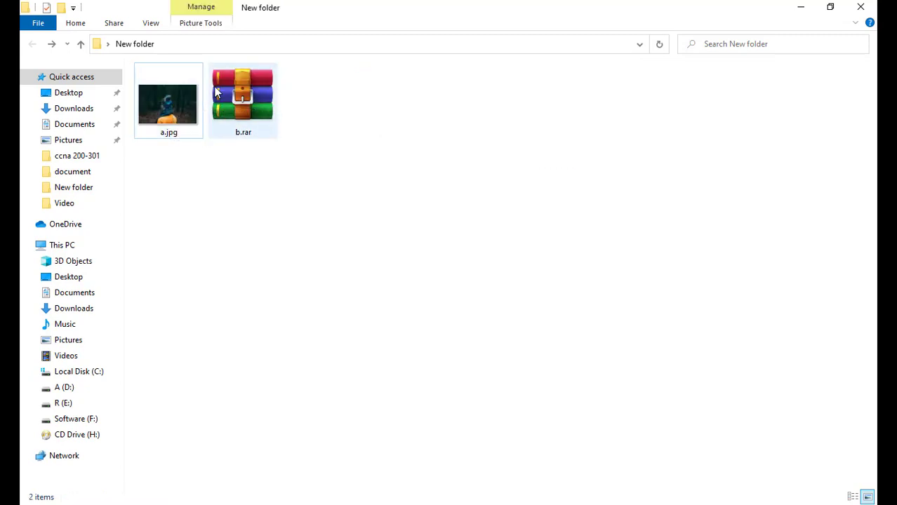
pyautogui.rightClick(381, 200)
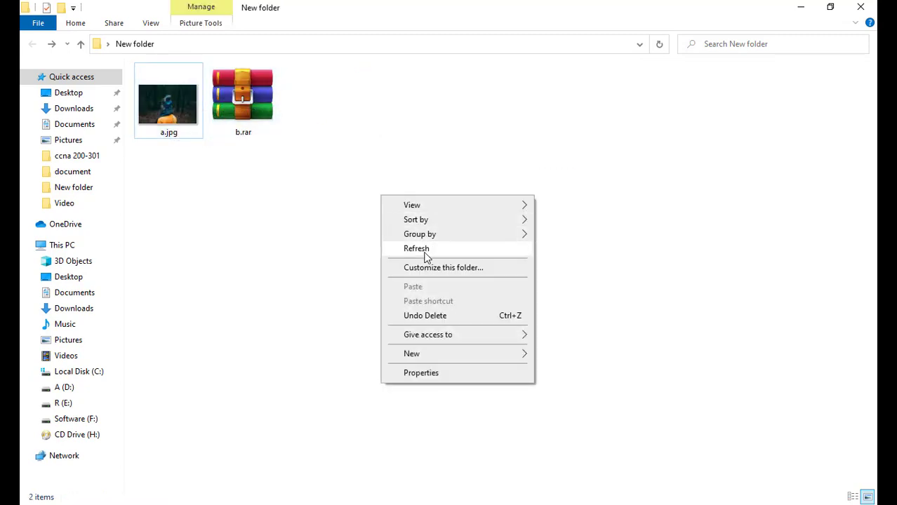
pyautogui.click(425, 249)
# - Check a.jpg and b.rar individually and together in New folder, refreshing the folder contents
pyautogui.click(191, 118)
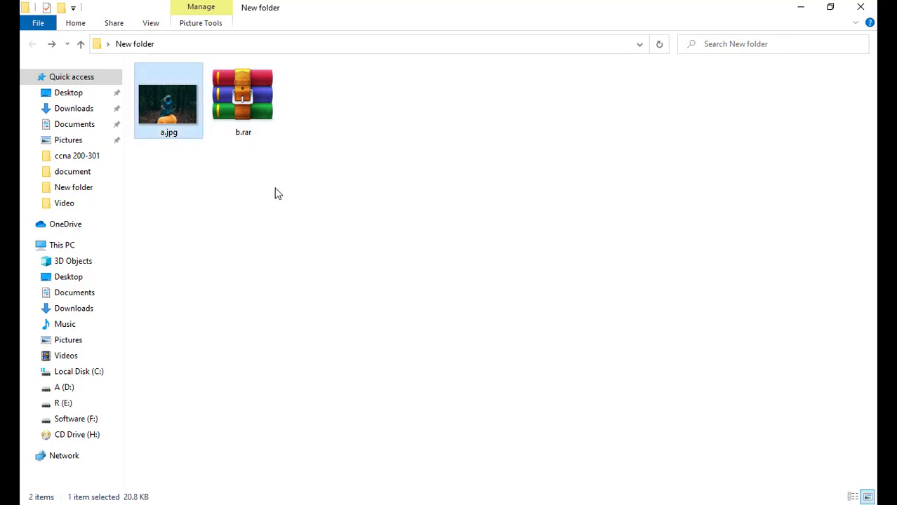
pyautogui.click(275, 190)
pyautogui.click(230, 108)
pyautogui.rightClick(378, 176)
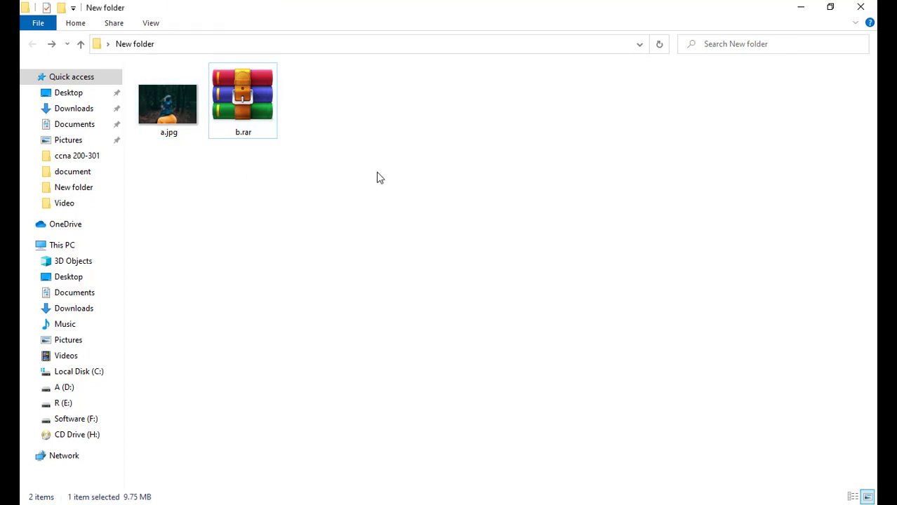
pyautogui.click(434, 230)
pyautogui.moveTo(329, 141); pyautogui.dragTo(167, 103)
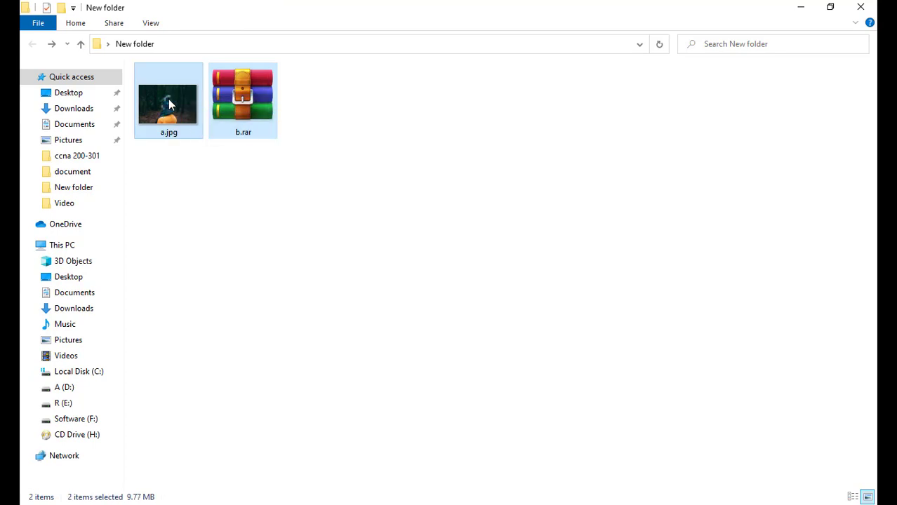
pyautogui.click(426, 169)
pyautogui.rightClick(423, 164)
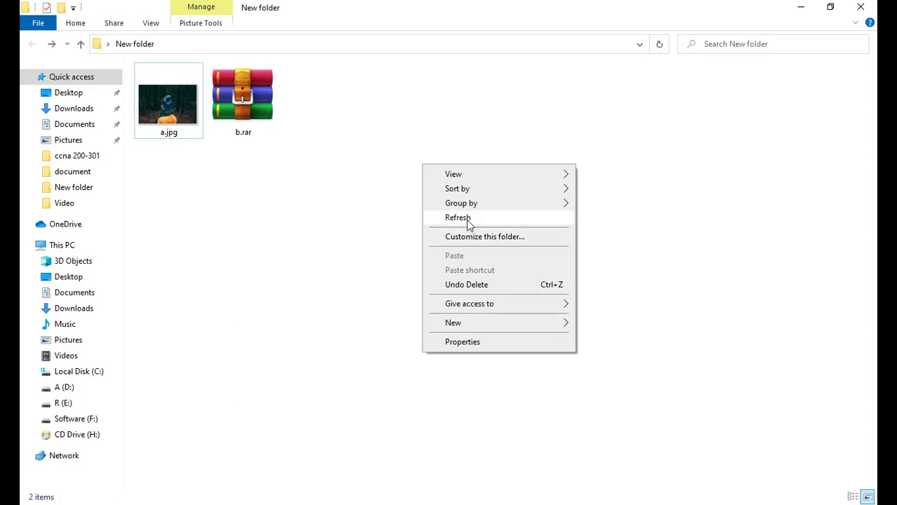
pyautogui.click(467, 221)
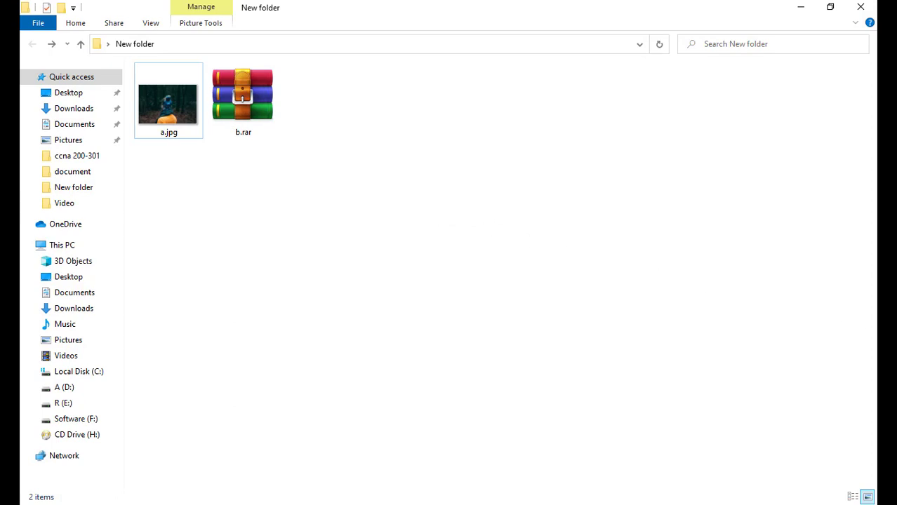
# - Switch to Command Prompt and enter copy /b a.jpg as the start of the binary copy command
pyautogui.hotkey('alt', 'Tab')
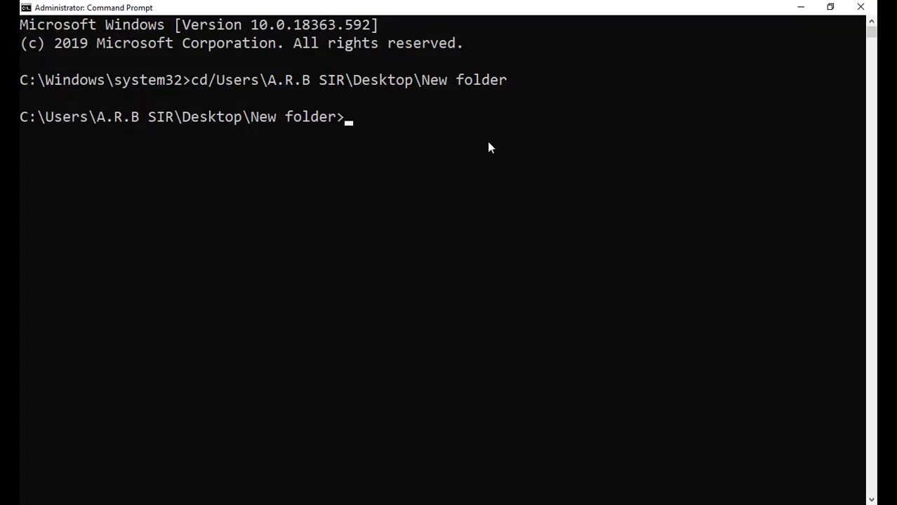
pyautogui.write('copy')
pyautogui.write('/b')
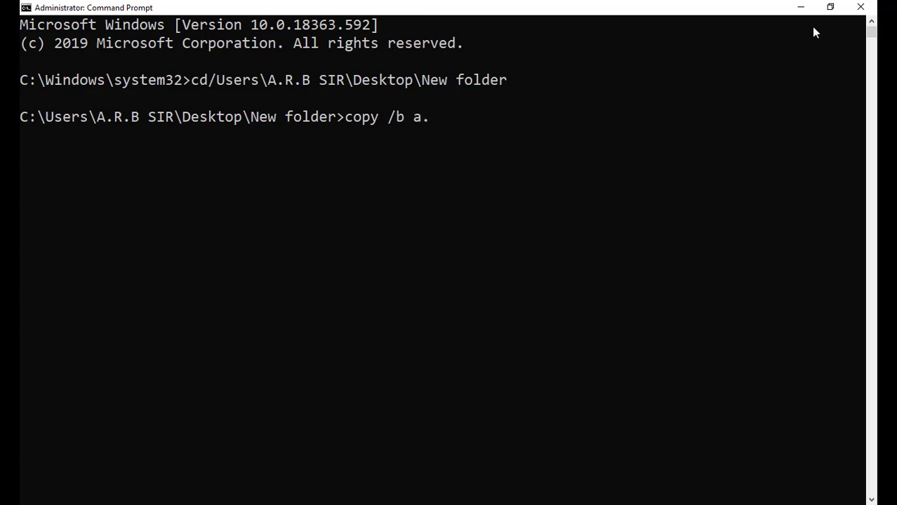
pyautogui.write('jpg')
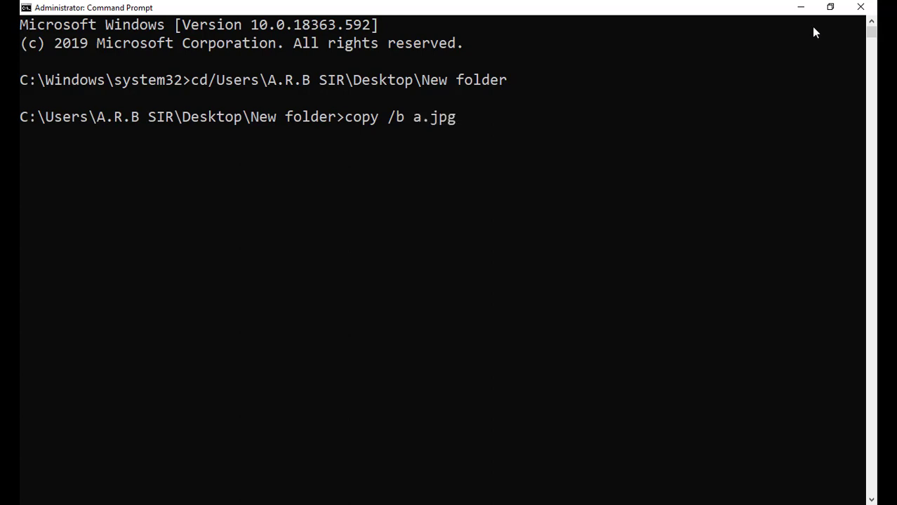
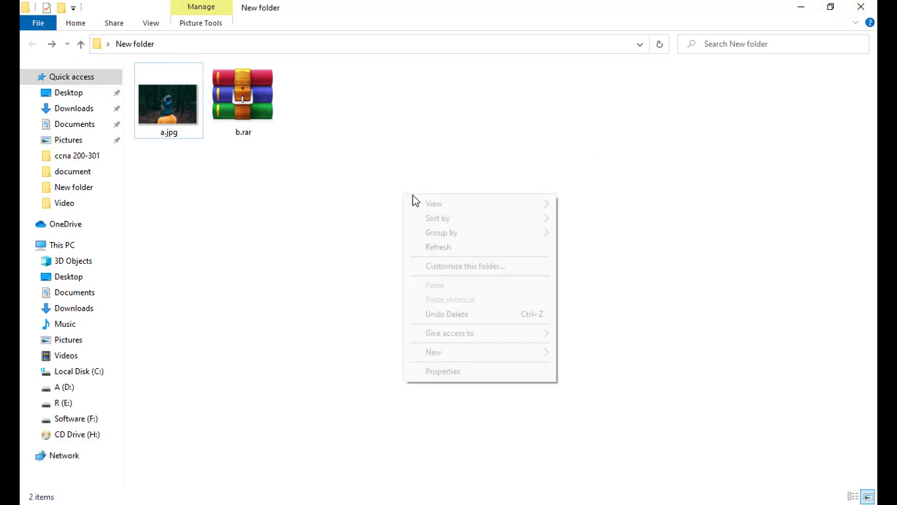
# - In File Explorer, refresh New folder and check the file size in the properties of a.jpg
pyautogui.click(442, 248)
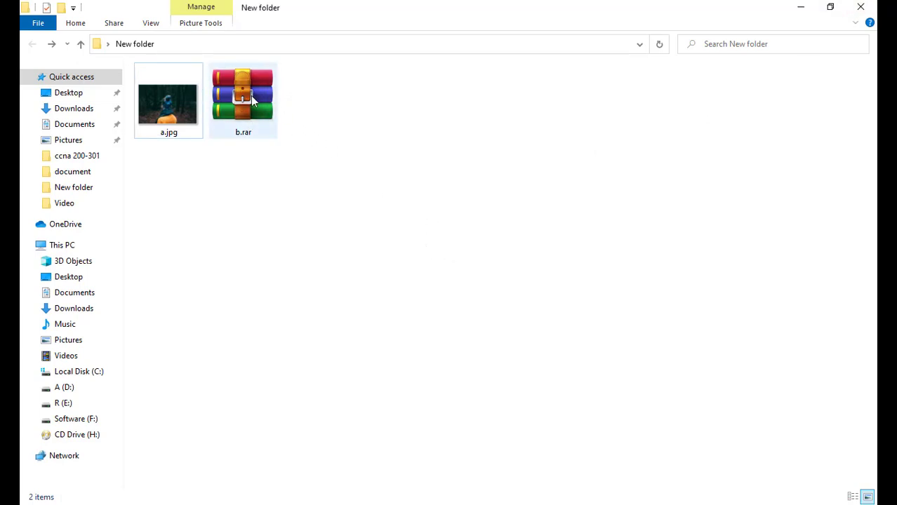
pyautogui.rightClick(317, 202)
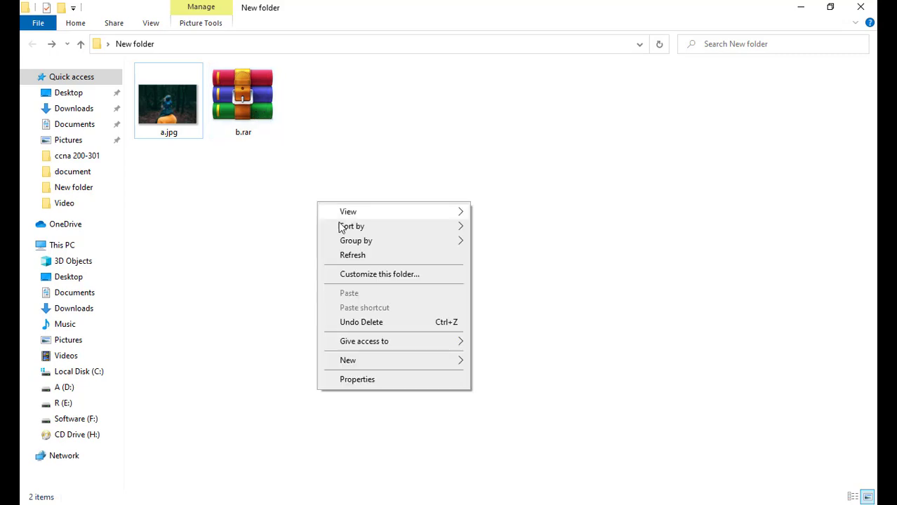
pyautogui.click(344, 255)
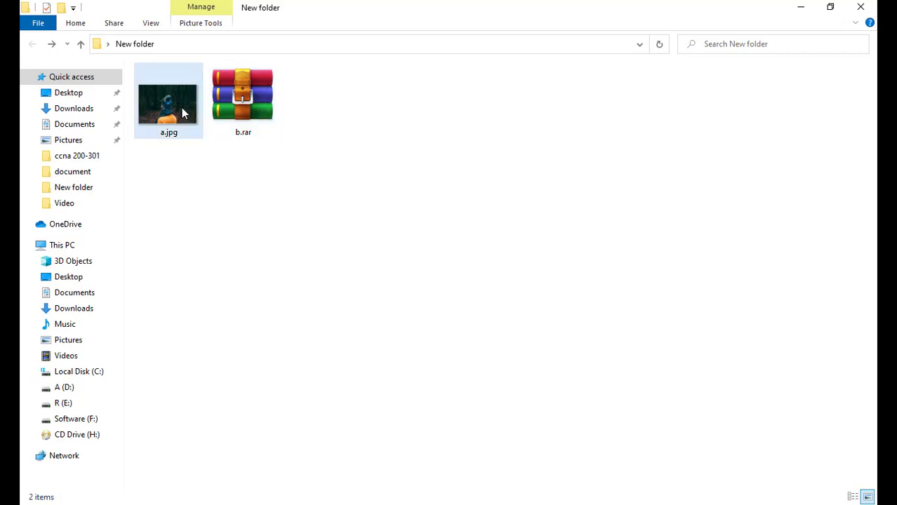
pyautogui.click(166, 112)
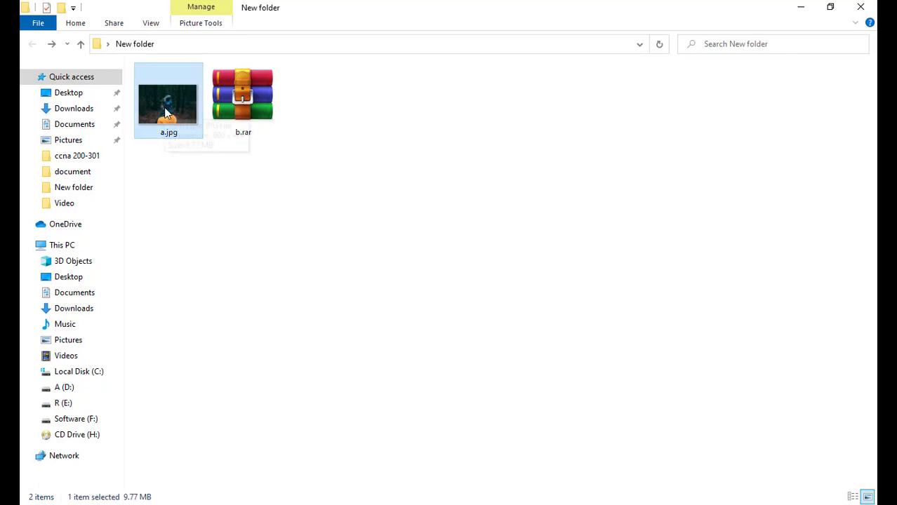
pyautogui.hotkey('alt', 'Return')
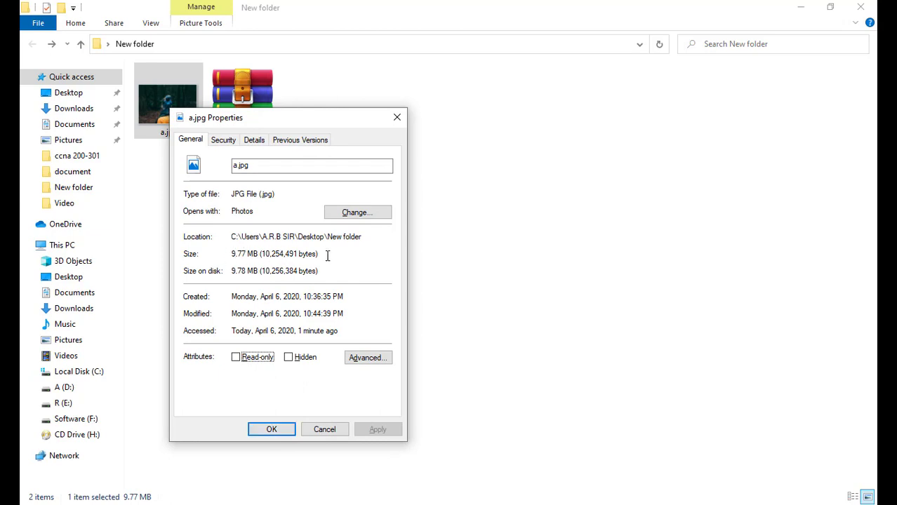
pyautogui.click(272, 430)
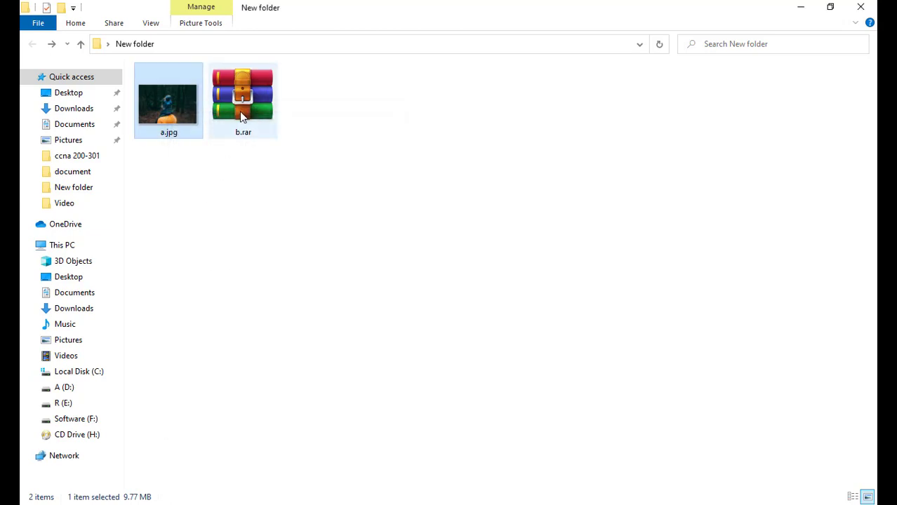
# - Delete b.rar from New folder and refresh the folder contents
pyautogui.click(242, 114)
pyautogui.press('Delete')
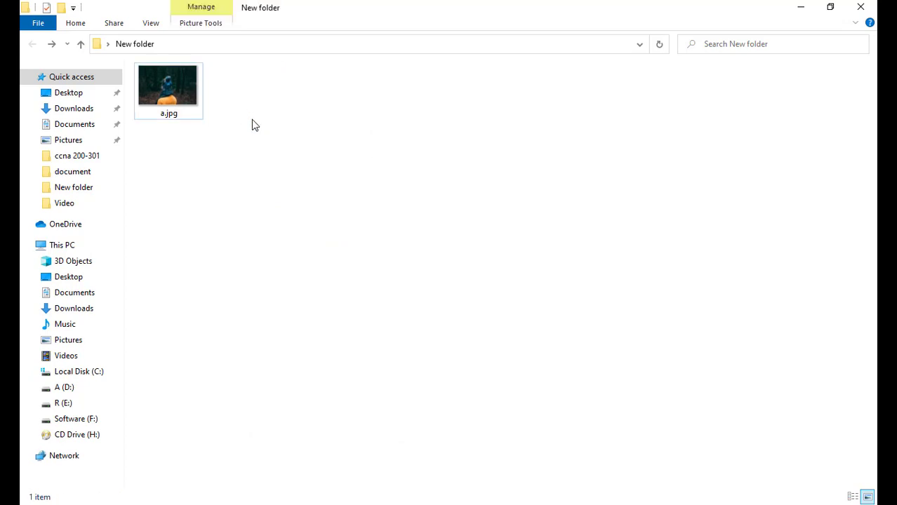
pyautogui.rightClick(252, 120)
pyautogui.click(287, 173)
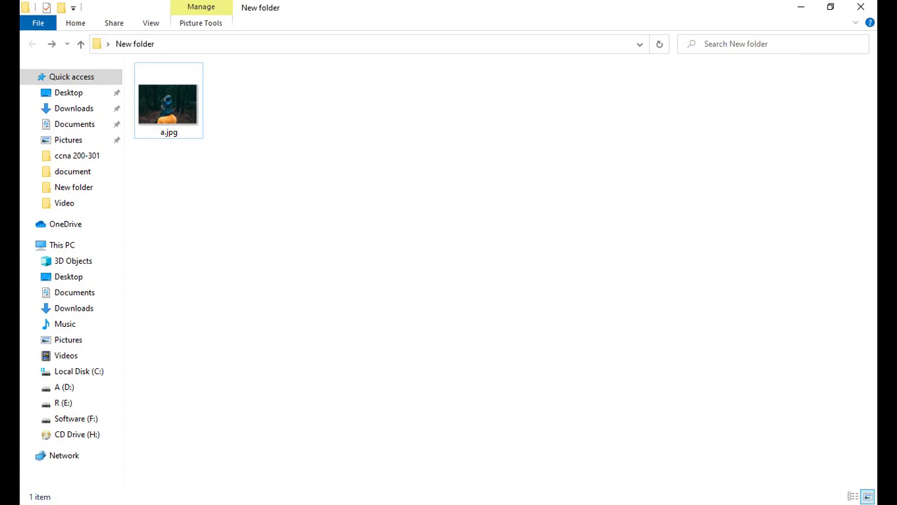
# - Turn off the display of file name extensions in New folder
pyautogui.click(152, 23)
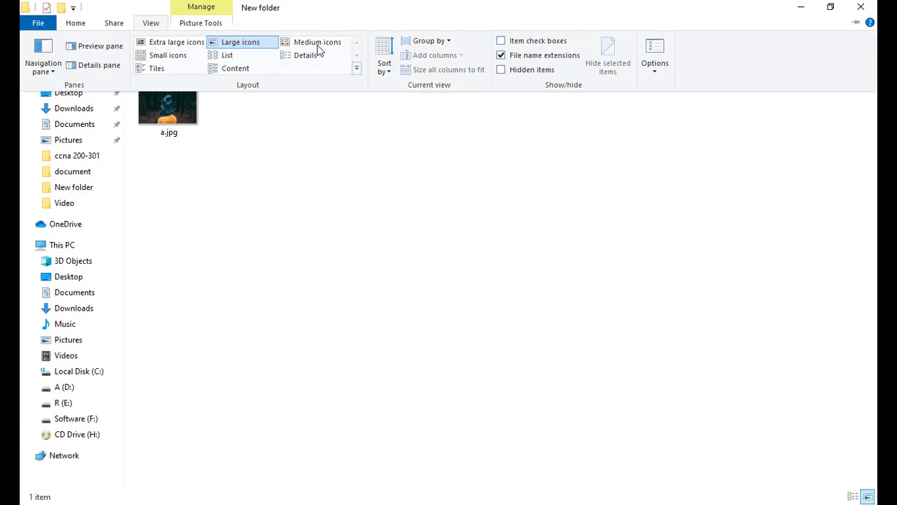
pyautogui.click(531, 56)
pyautogui.click(385, 184)
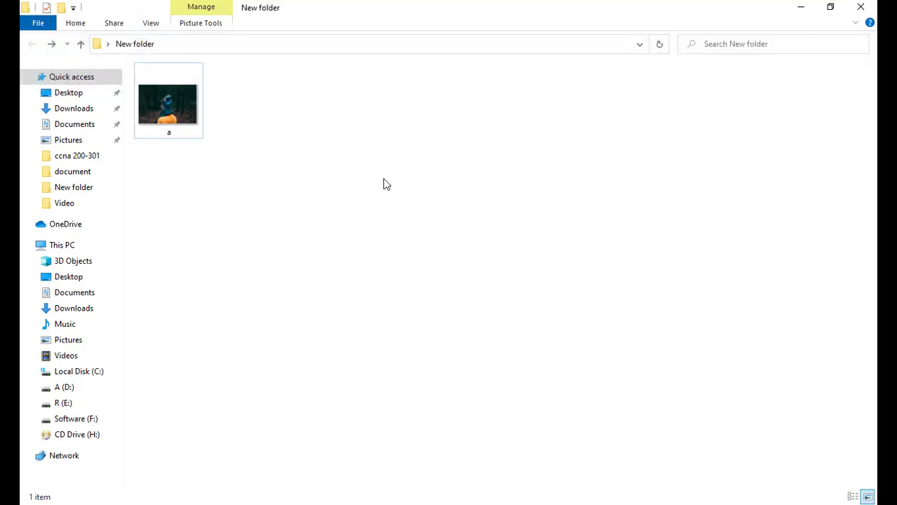
# - Open the remaining image in Photos to check it, close the viewer, and refresh New folder
pyautogui.doubleClick(143, 107)
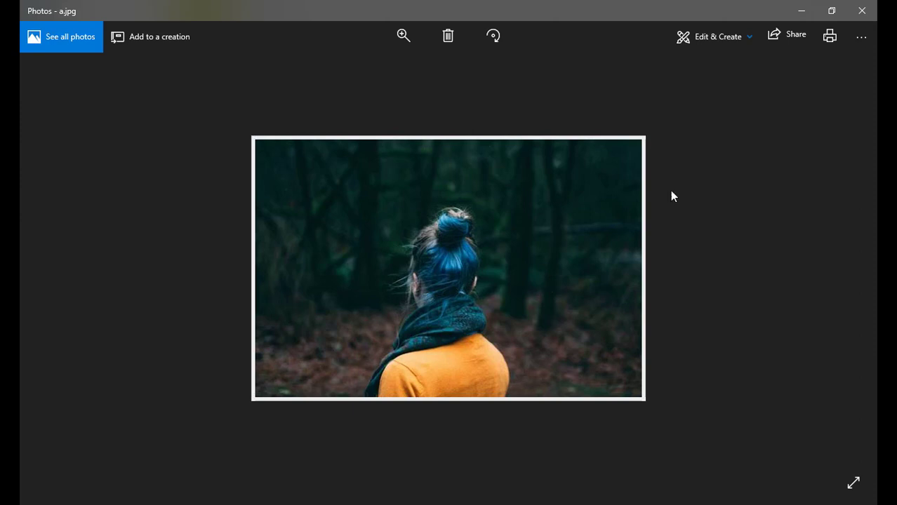
pyautogui.click(862, 9)
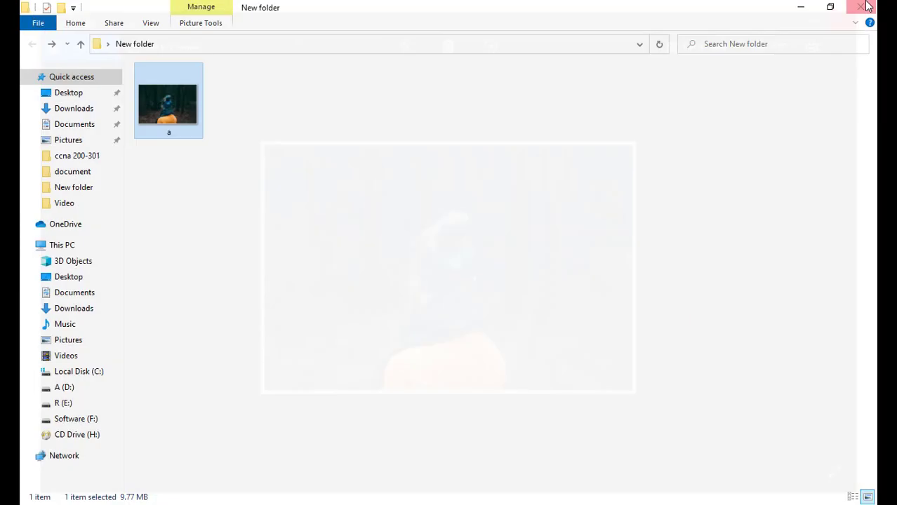
pyautogui.rightClick(465, 154)
pyautogui.click(496, 206)
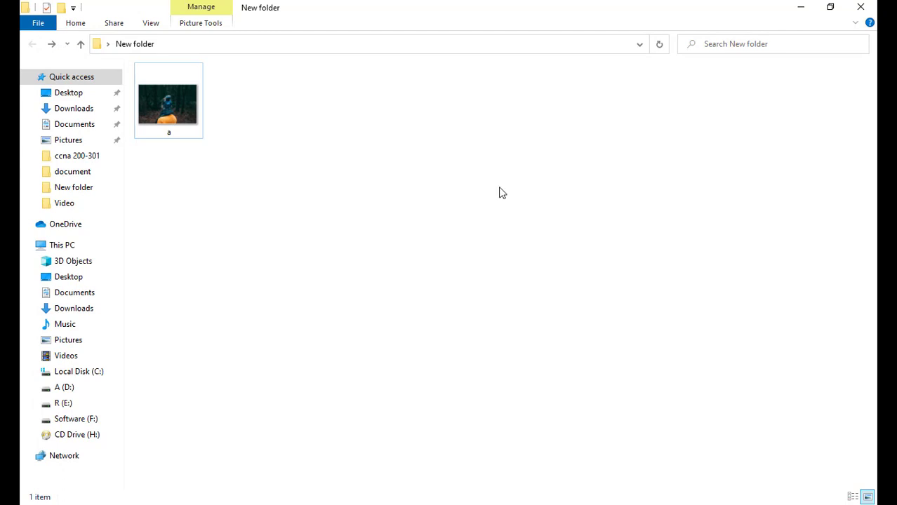
pyautogui.click(173, 107)
pyautogui.rightClick(154, 129)
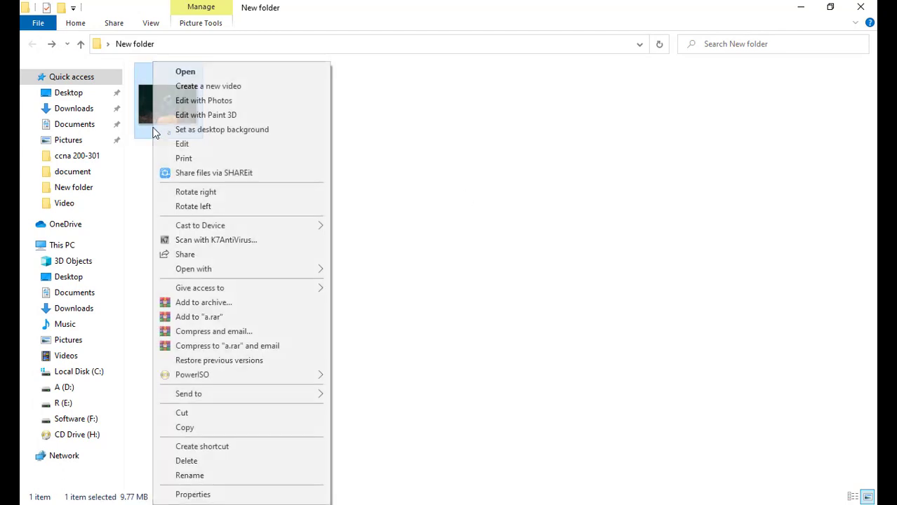
pyautogui.click(412, 223)
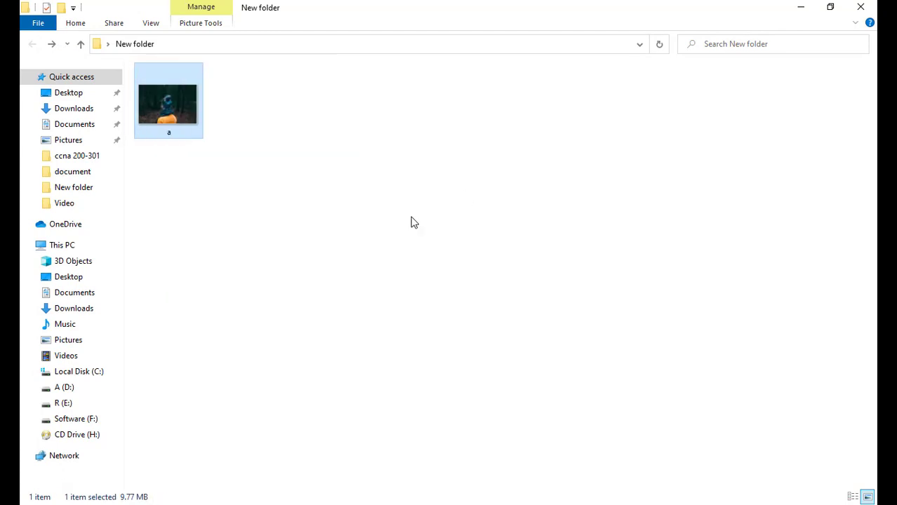
pyautogui.rightClick(195, 112)
pyautogui.click(231, 476)
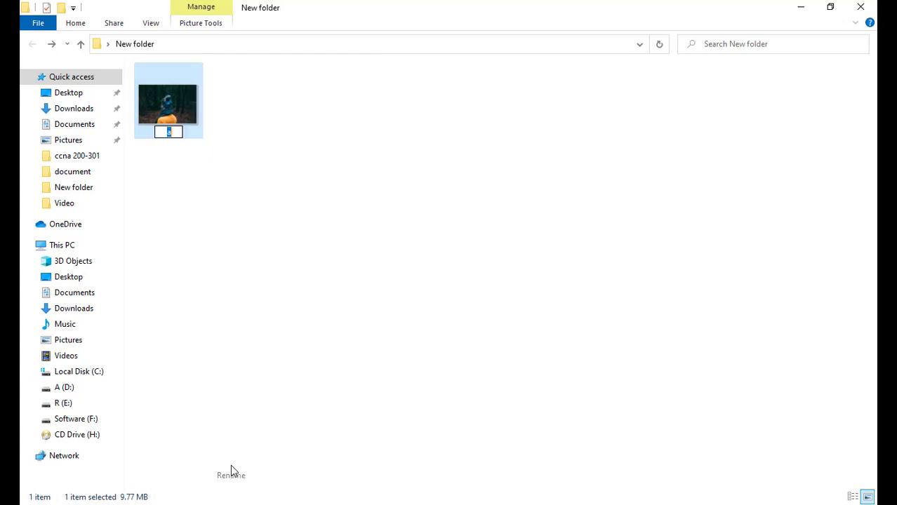
pyautogui.click(335, 181)
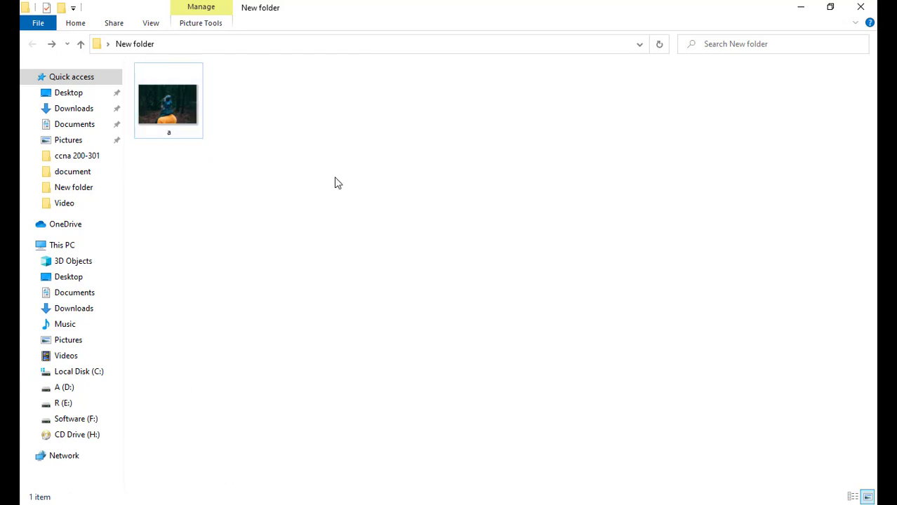
# - Show file name extensions and rename a.jpg to a.rar, accepting the extension change
pyautogui.click(151, 23)
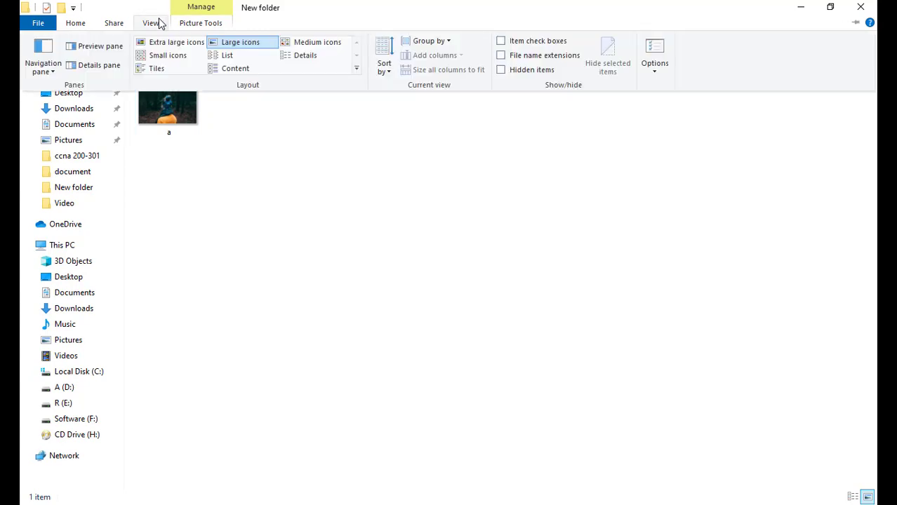
pyautogui.click(536, 59)
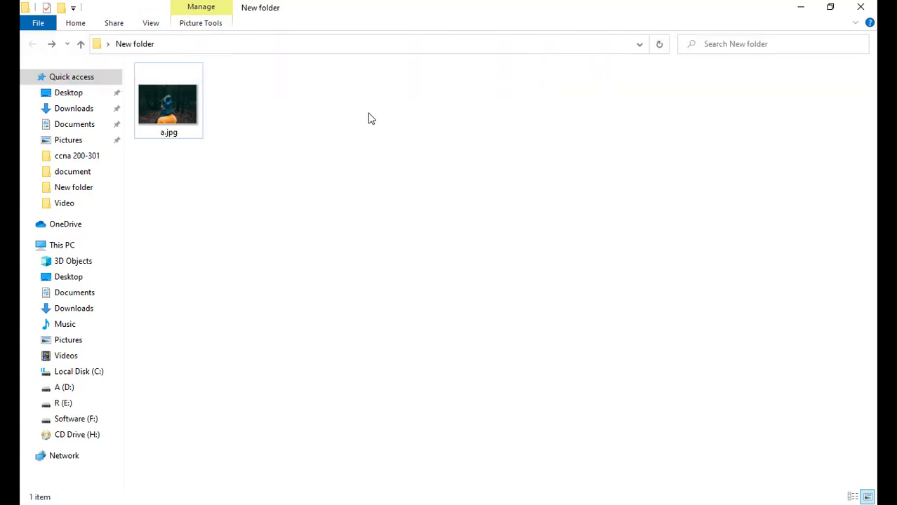
pyautogui.rightClick(177, 127)
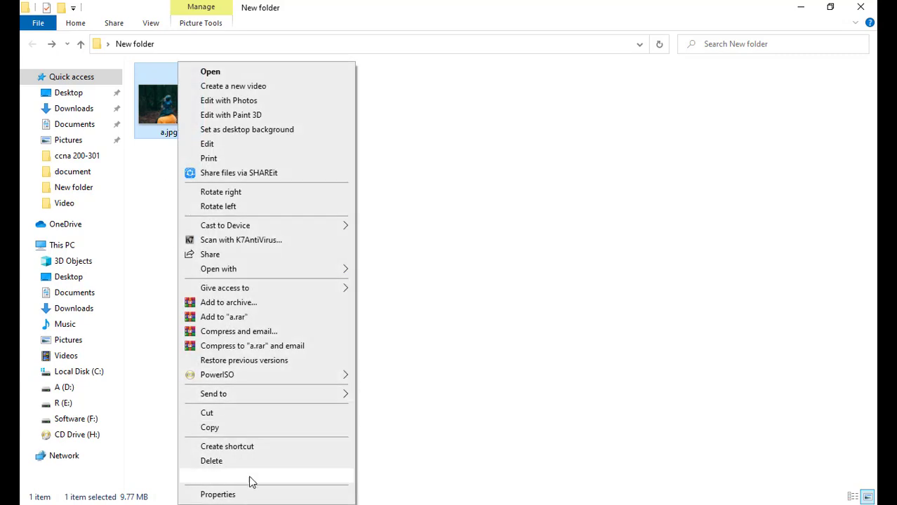
pyautogui.click(247, 476)
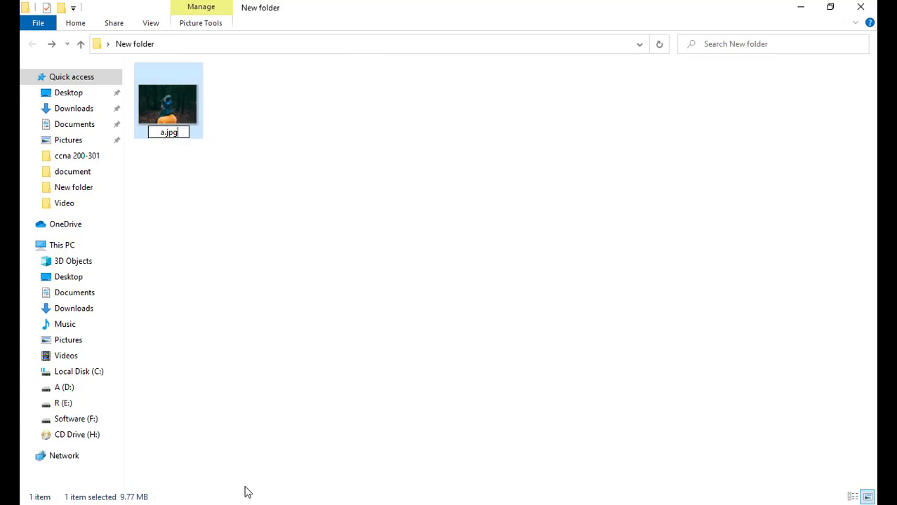
pyautogui.press('BackSpace')
pyautogui.press('BackSpace')
pyautogui.press('BackSpace')
pyautogui.write('rar')
pyautogui.press('Return')
pyautogui.press('Return')
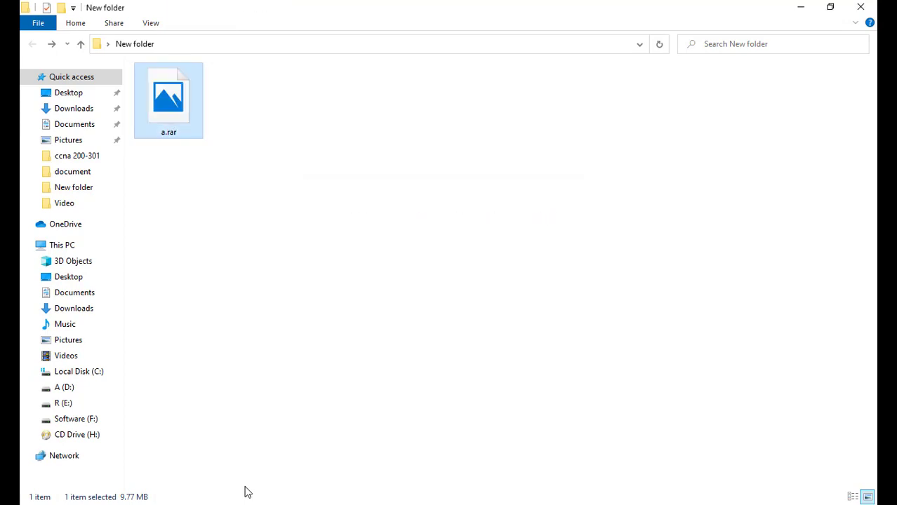
# - Refresh New folder and open a.rar in WinRAR to examine the hidden files, dismissing the expired-licence notification
pyautogui.click(257, 186)
pyautogui.rightClick(257, 184)
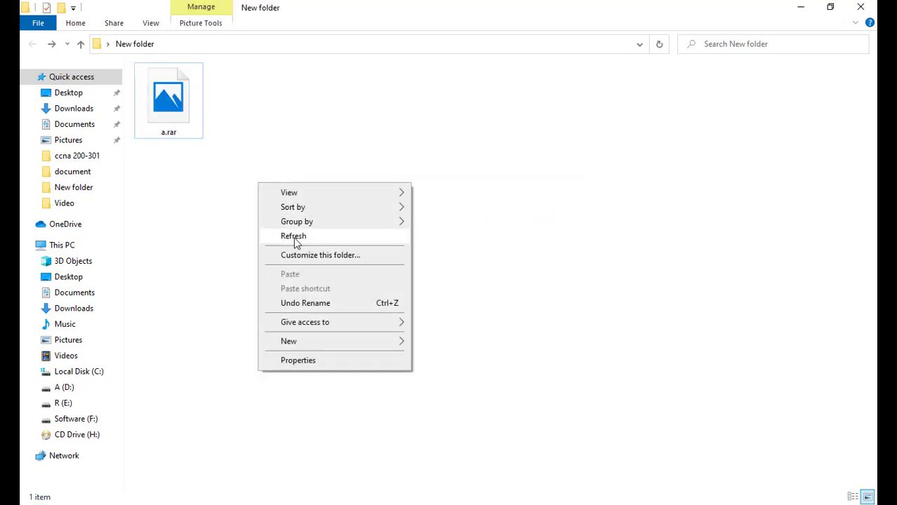
pyautogui.click(296, 235)
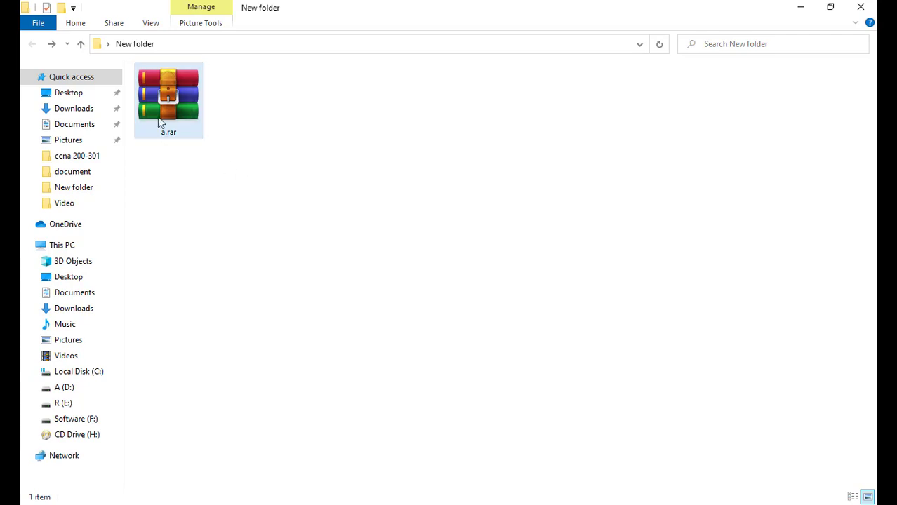
pyautogui.doubleClick(177, 100)
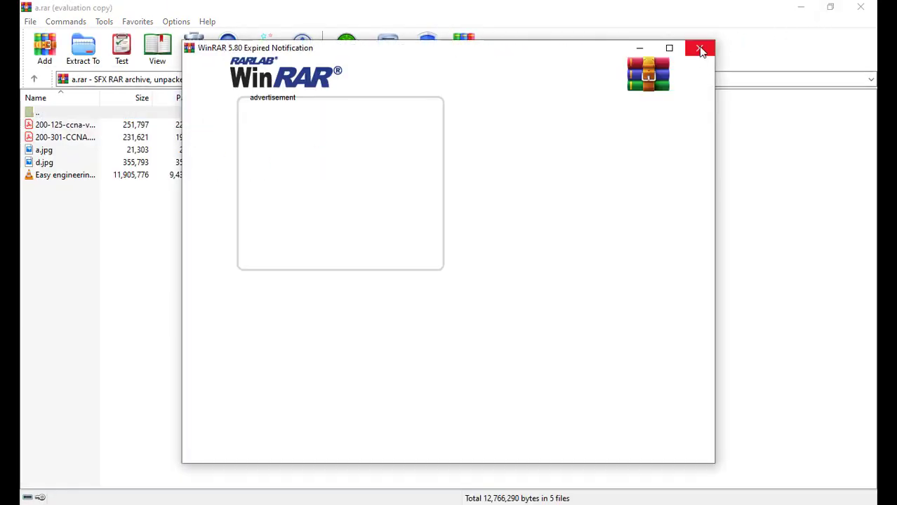
pyautogui.click(699, 49)
pyautogui.moveTo(60, 230); pyautogui.dragTo(55, 137)
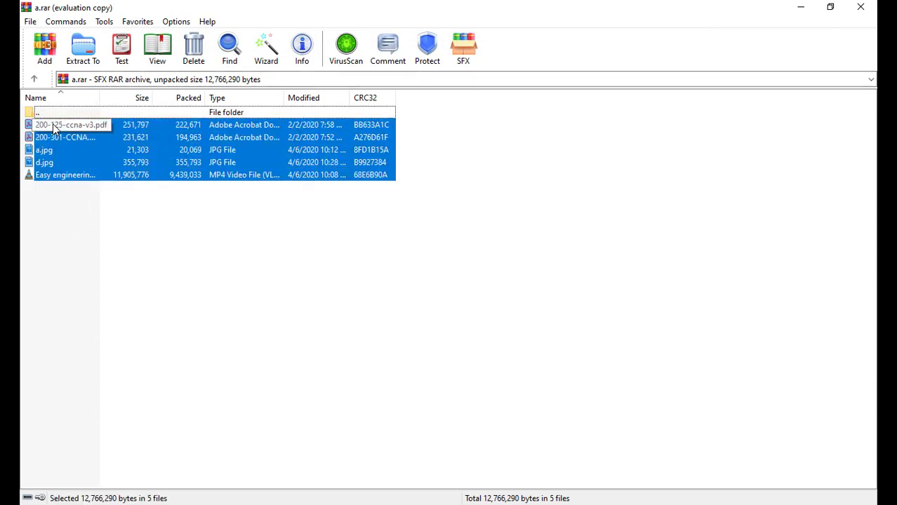
pyautogui.click(61, 232)
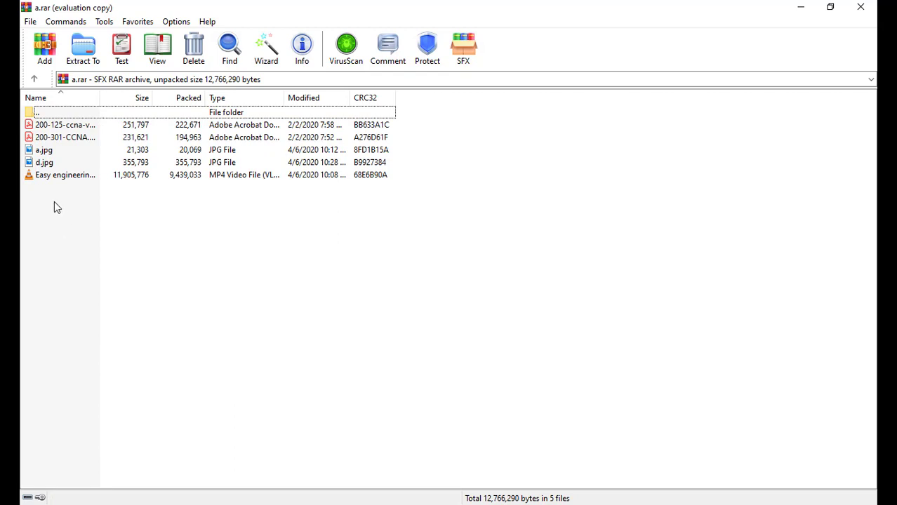
# - View d.jpg from inside the archive, then close the viewer and the archive and refresh New folder
pyautogui.doubleClick(43, 163)
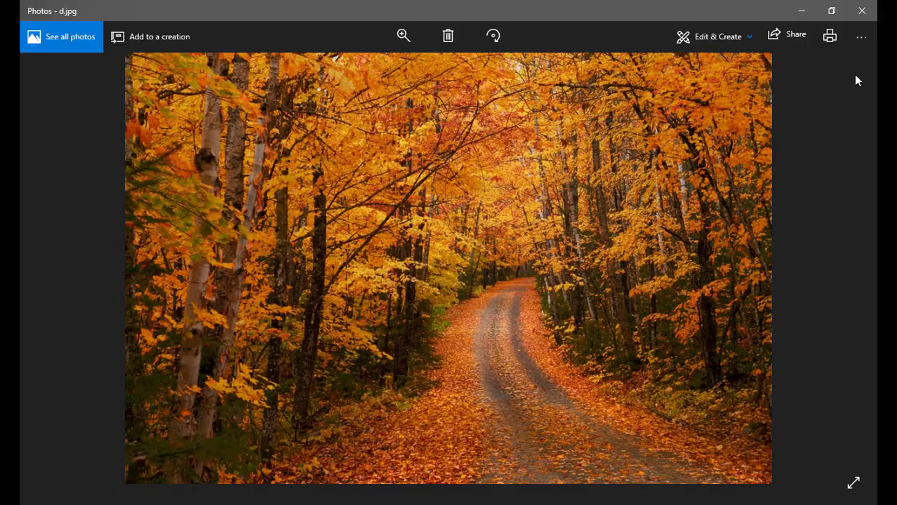
pyautogui.click(864, 8)
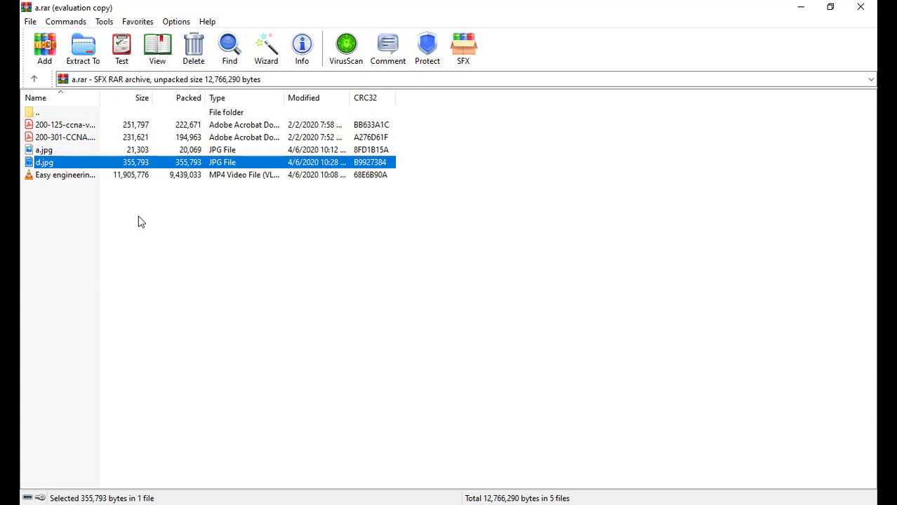
pyautogui.click(861, 7)
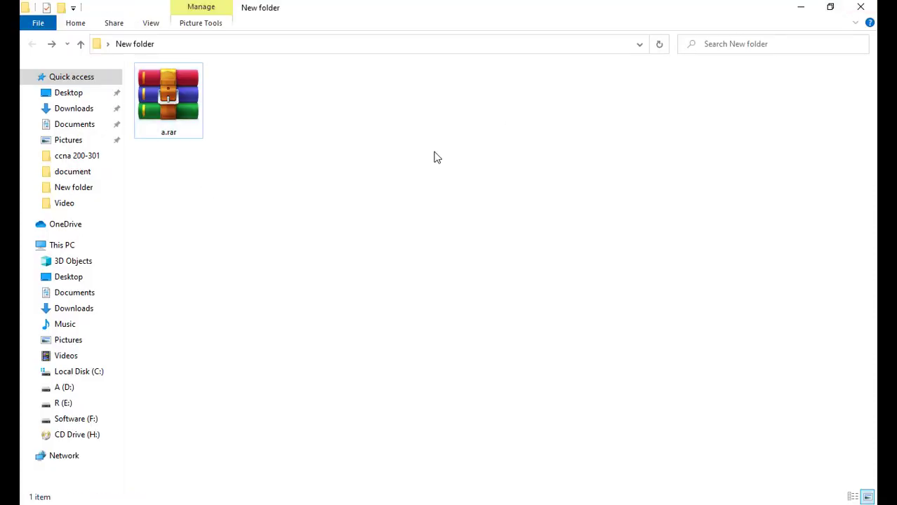
pyautogui.rightClick(434, 152)
pyautogui.click(489, 211)
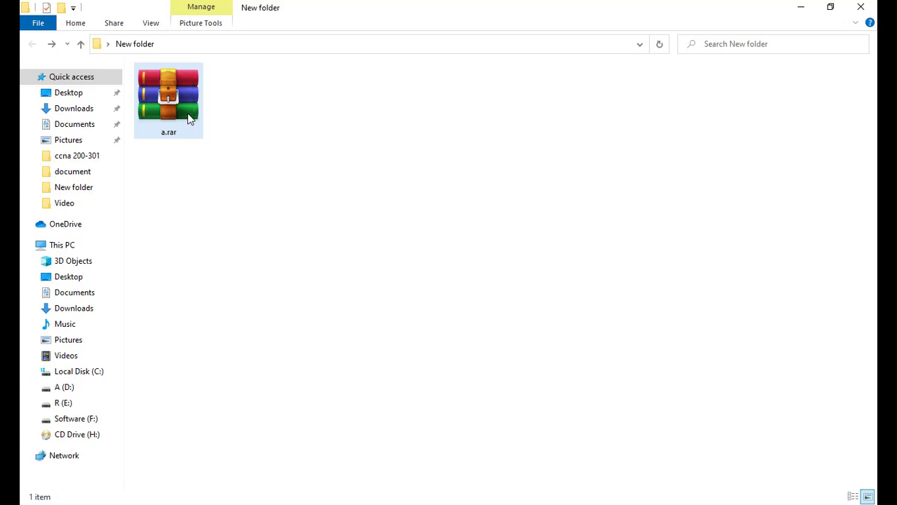
# - Rename a.rar back to a.jpg, accepting the extension change
pyautogui.click(188, 113)
pyautogui.press('F2')
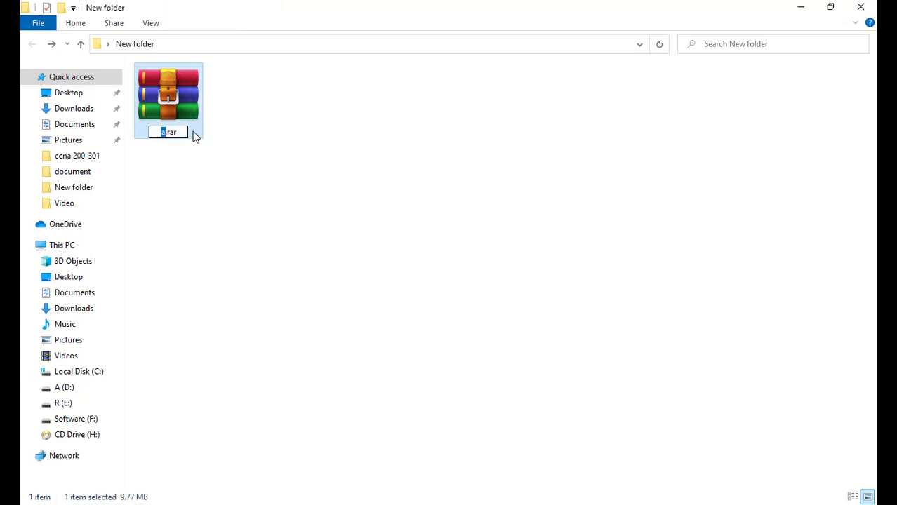
pyautogui.press('Escape')
pyautogui.rightClick(170, 118)
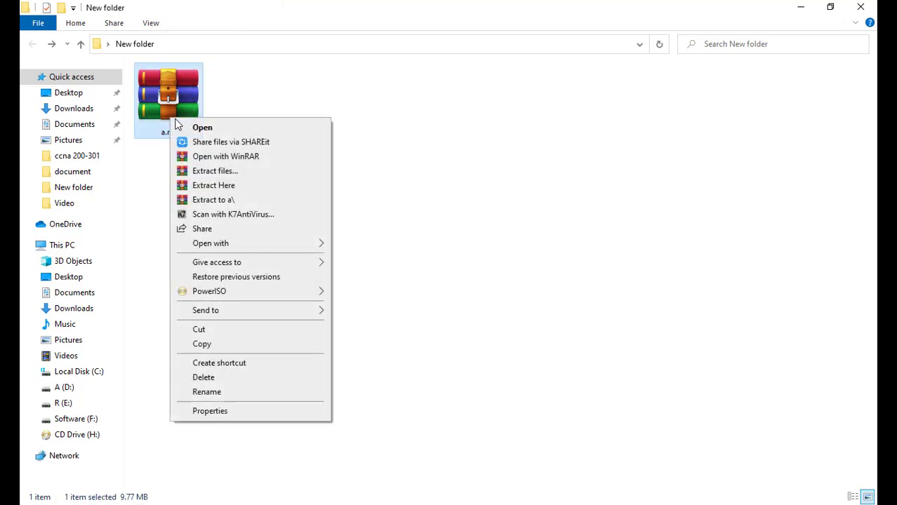
pyautogui.click(220, 392)
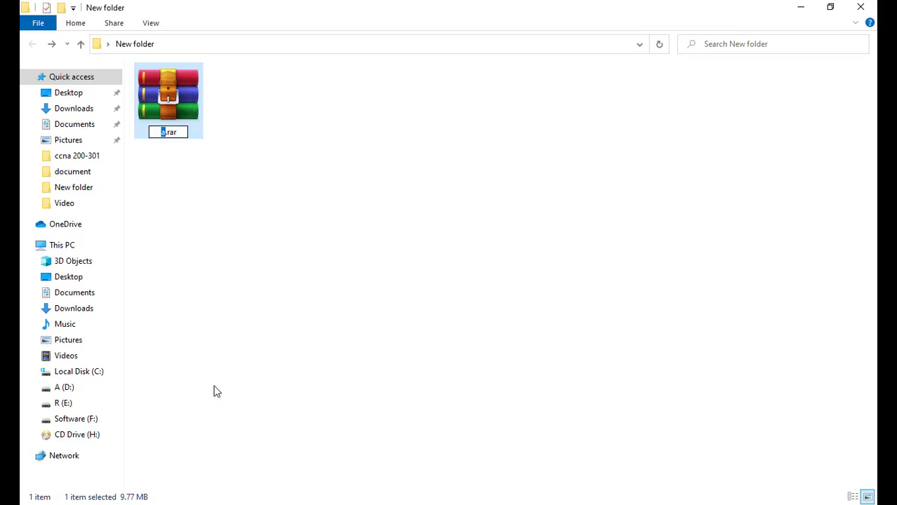
pyautogui.press('Right')
pyautogui.press('BackSpace')
pyautogui.press('BackSpace')
pyautogui.press('BackSpace')
pyautogui.write('jpg')
pyautogui.press('Return')
pyautogui.press('Return')
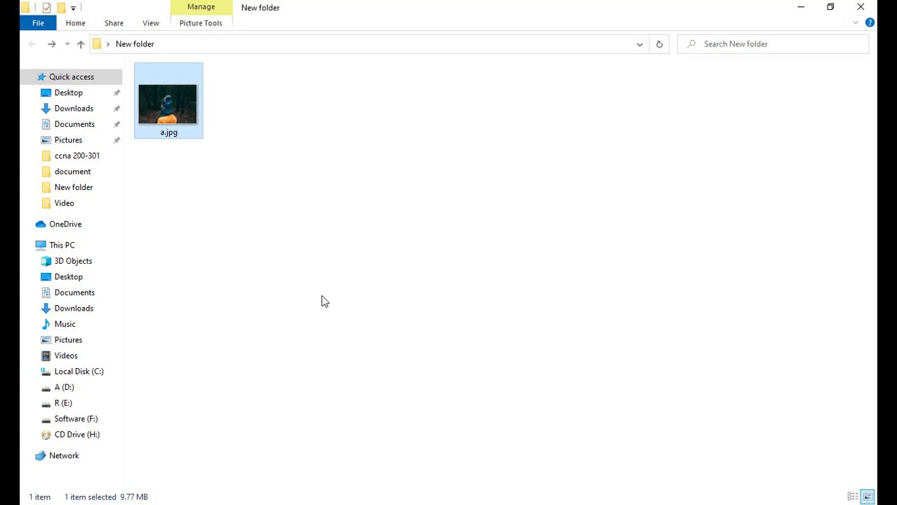
# - Refresh New folder, view a.jpg in Photos to check that it opens as an image, and close the viewer
pyautogui.rightClick(311, 276)
pyautogui.click(347, 328)
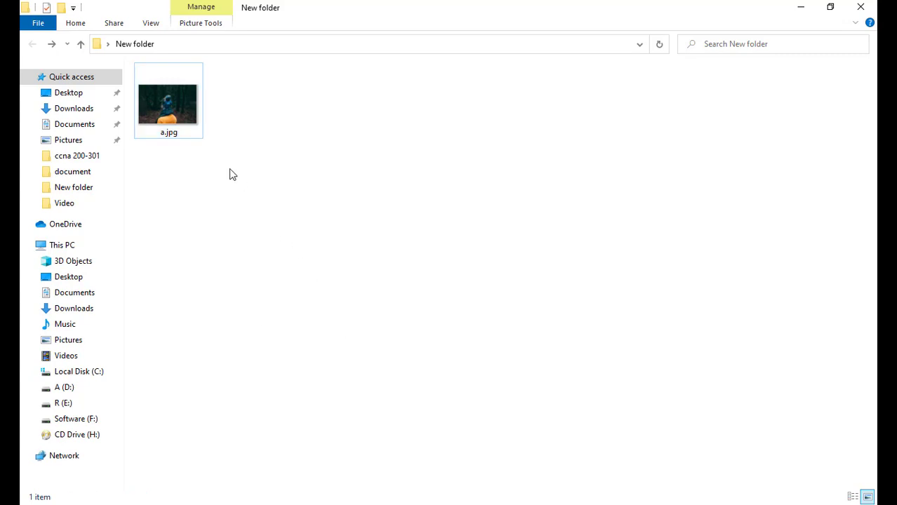
pyautogui.click(169, 106)
pyautogui.doubleClick(168, 108)
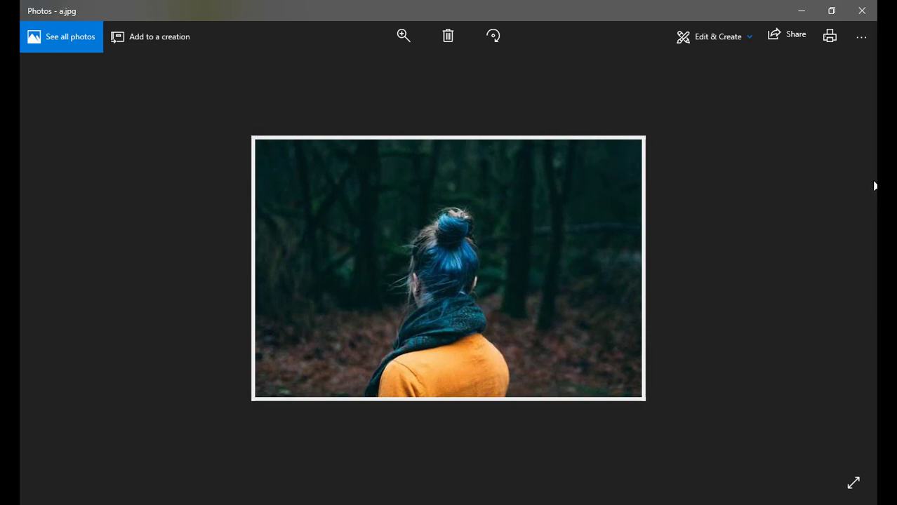
pyautogui.click(863, 11)
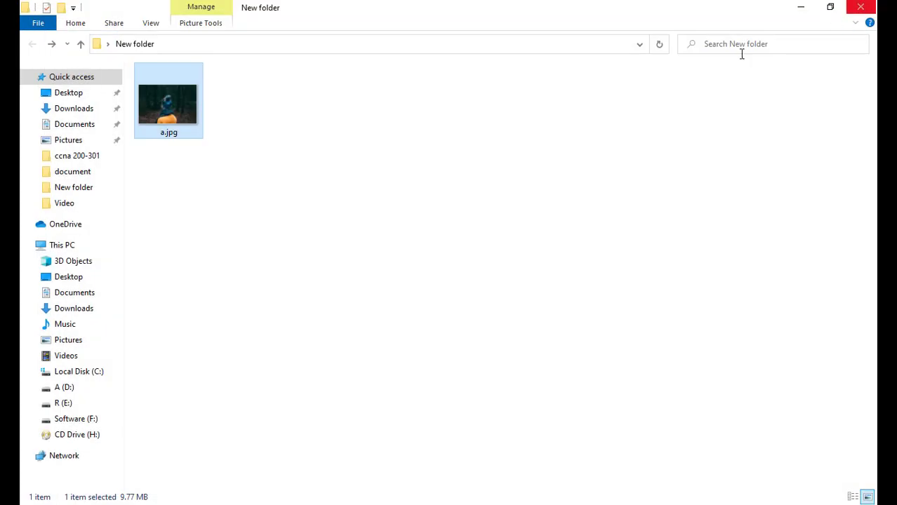